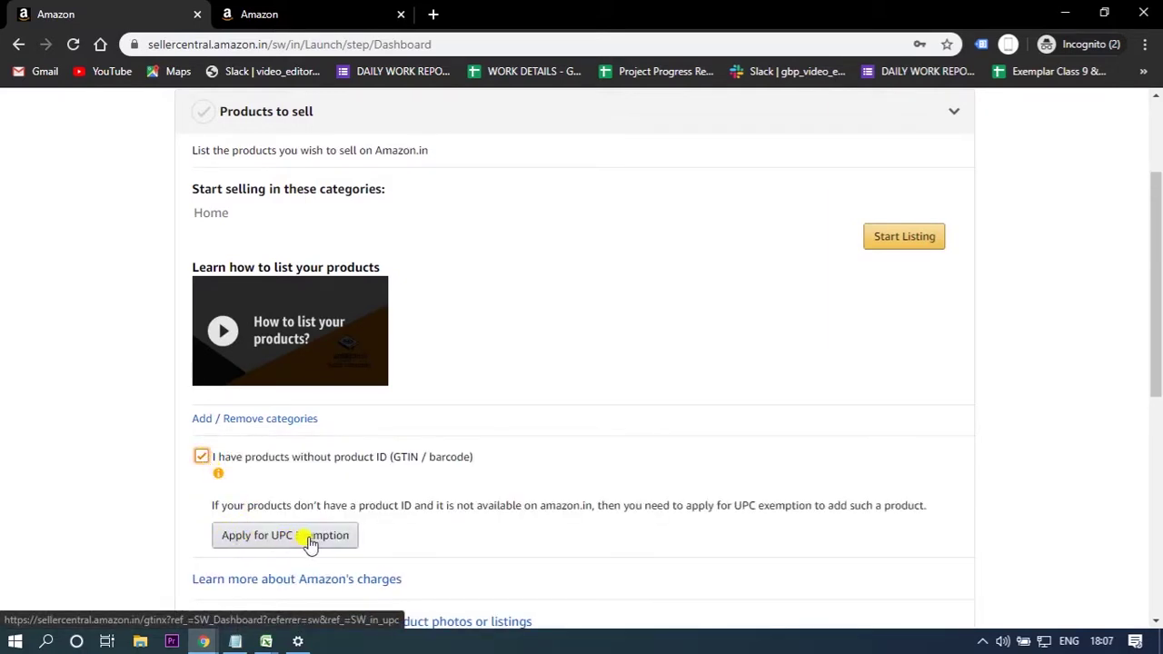
# Start the UPC exemption application, and open Seller University from the GTIN (UPC/EAN/ISBN) exemption help result.
pyautogui.click(308, 536)
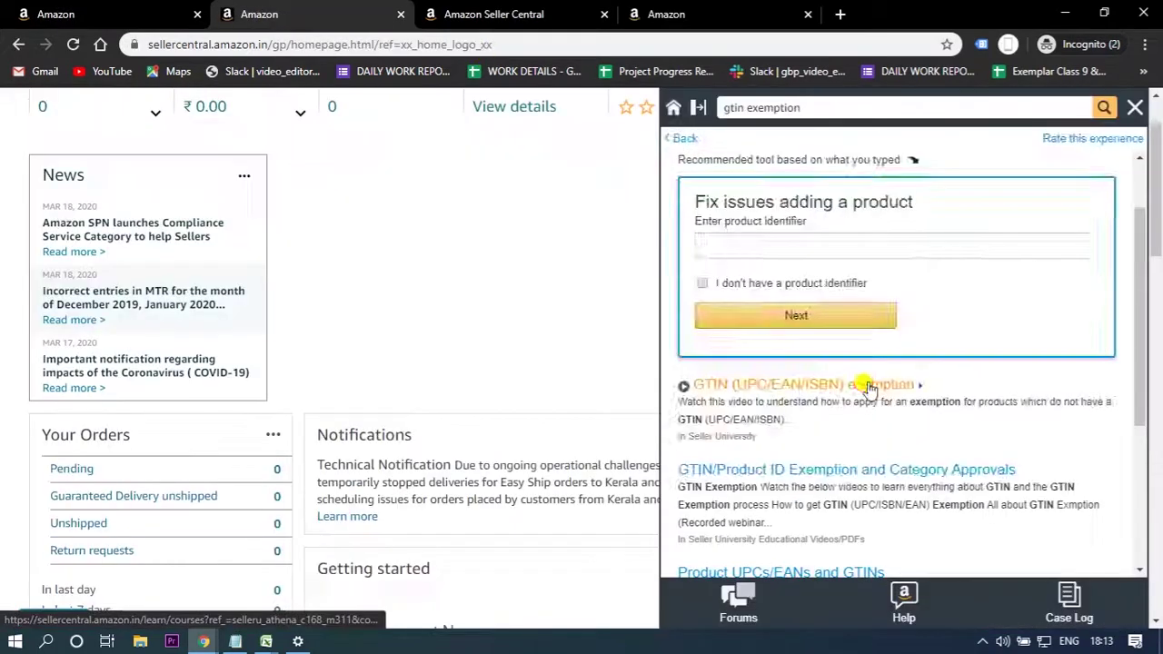
pyautogui.click(869, 387)
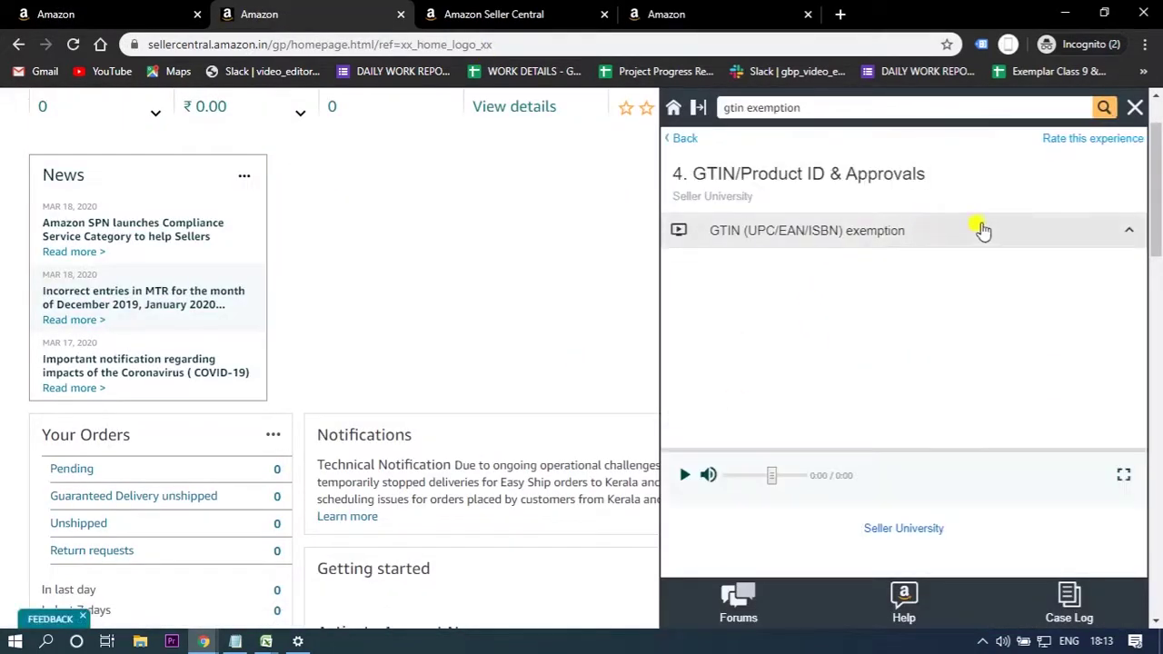
pyautogui.click(902, 530)
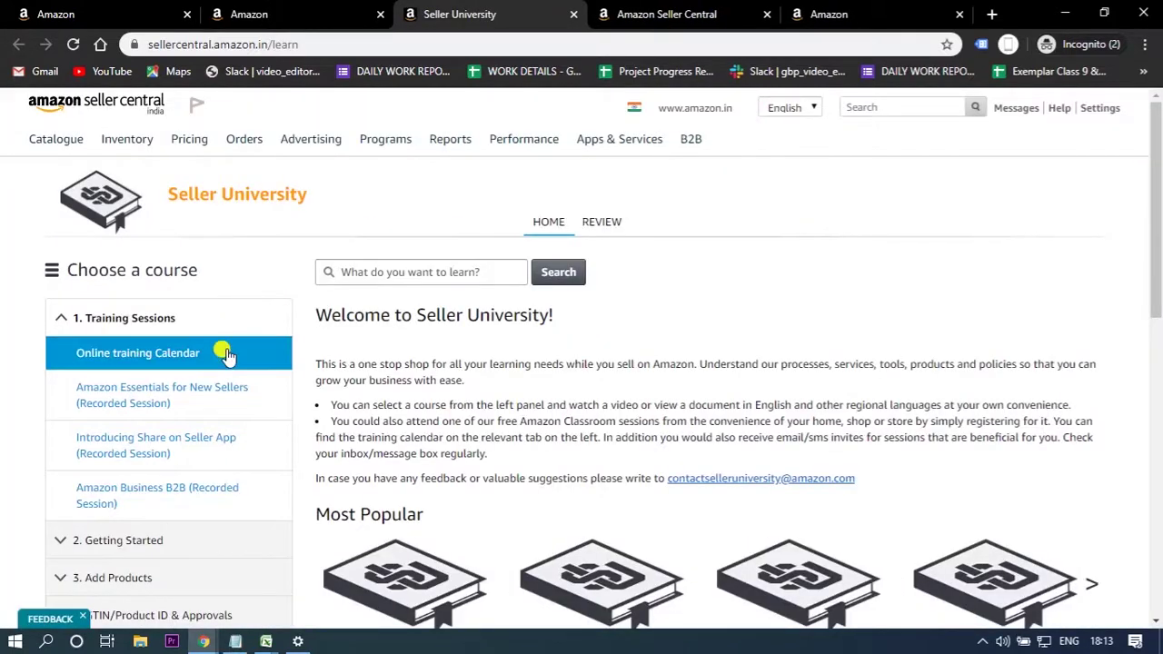
# Open the GTIN (UPC/EAN/ISBN) exemption course under GTIN/Product ID & Approvals and go to its exemption application.
pyautogui.scroll(-3, 227, 354)
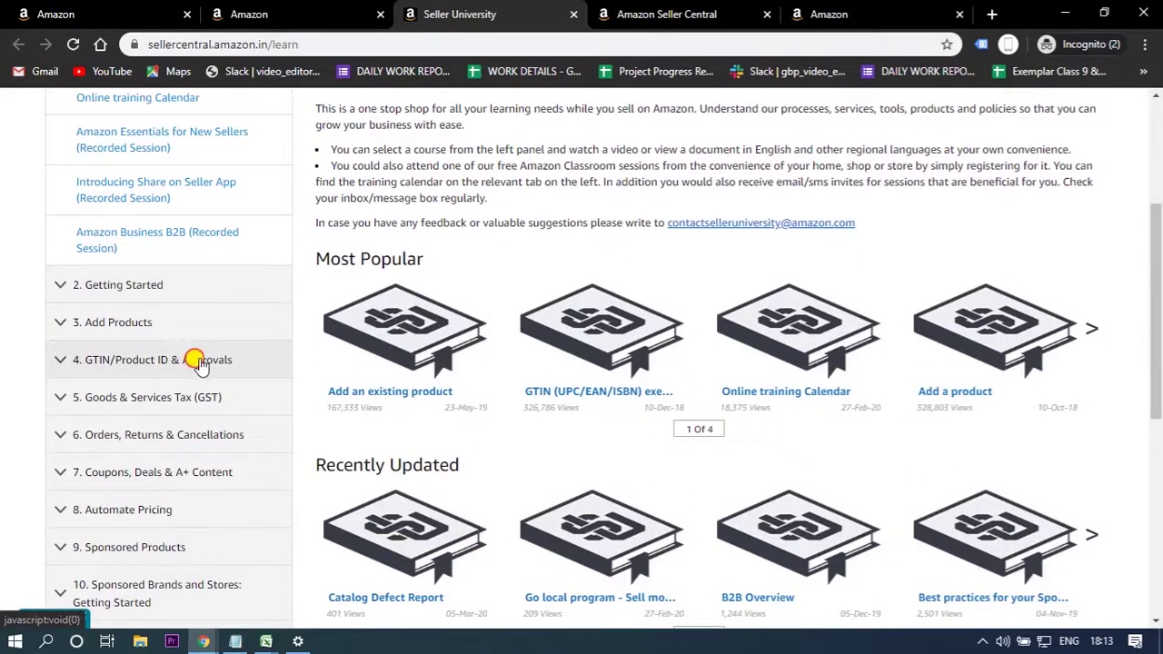
pyautogui.click(199, 363)
pyautogui.click(176, 393)
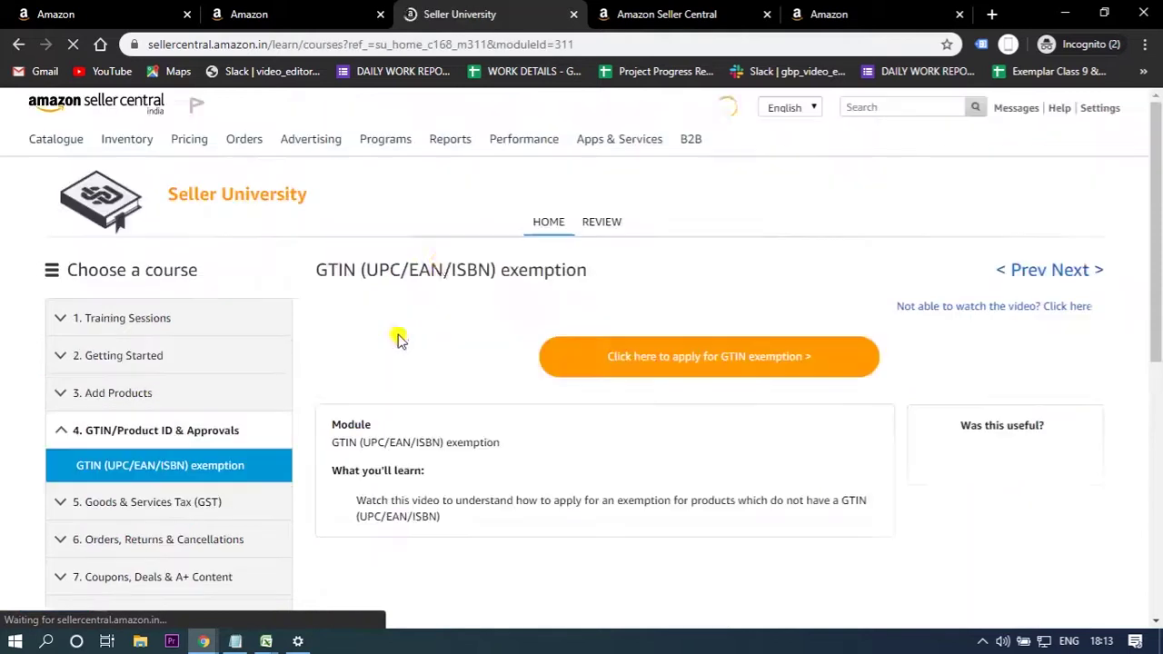
pyautogui.scroll(-3, 614, 333)
pyautogui.scroll(-3, 614, 332)
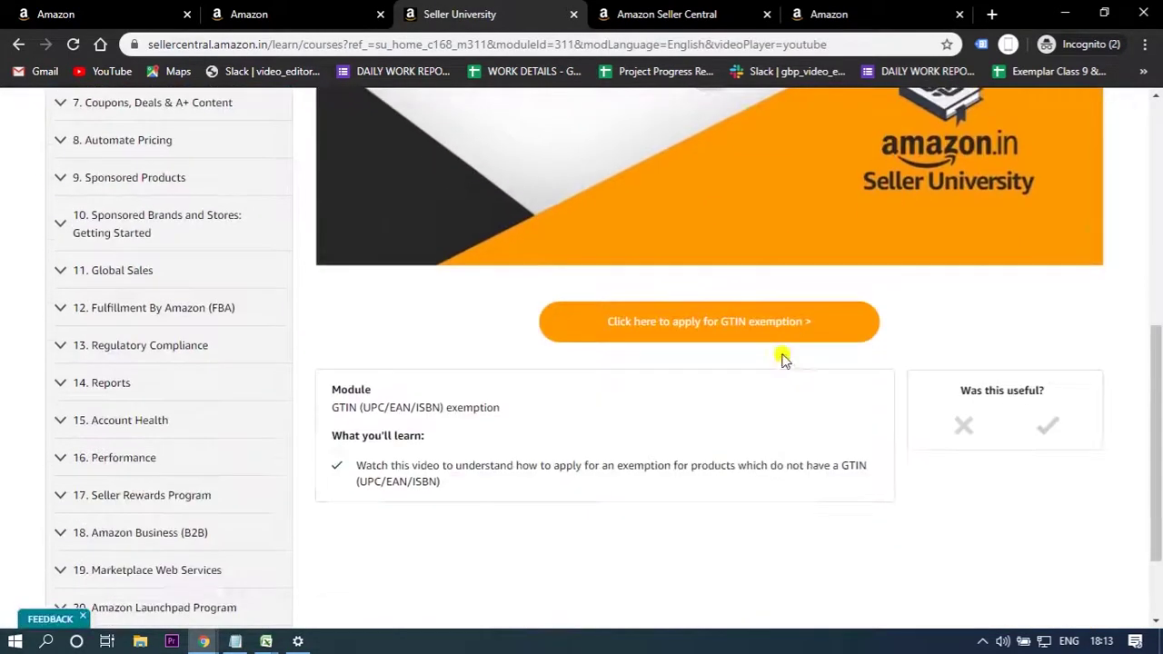
pyautogui.click(687, 327)
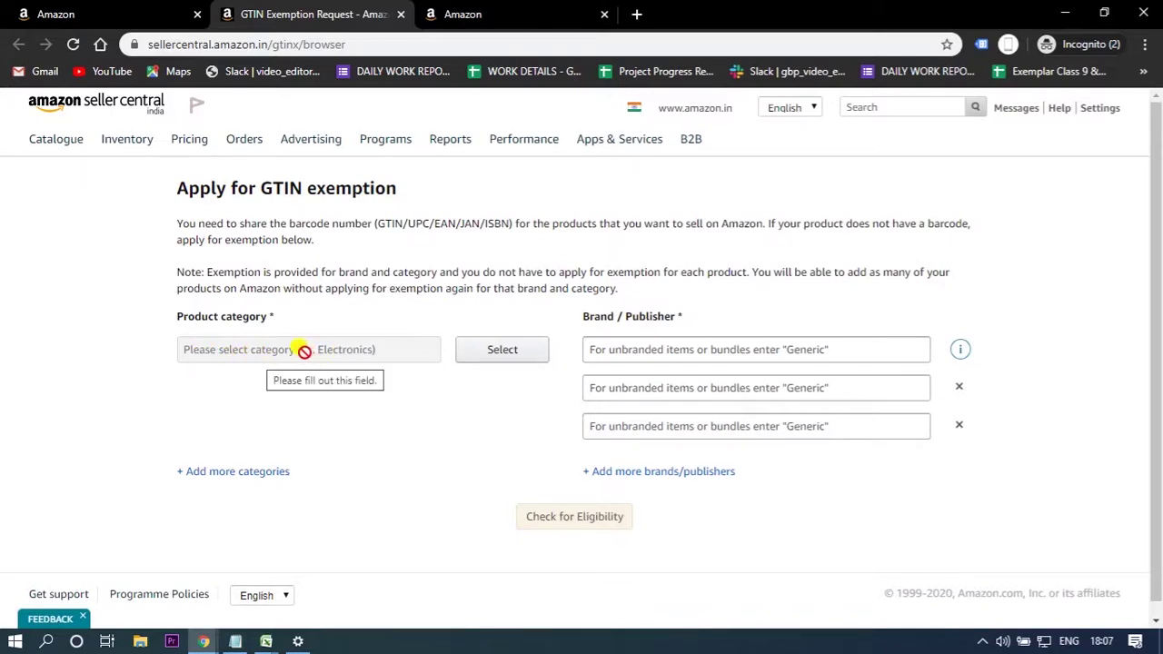
# Choose Shoes as the product category for the GTIN exemption request.
pyautogui.click(475, 354)
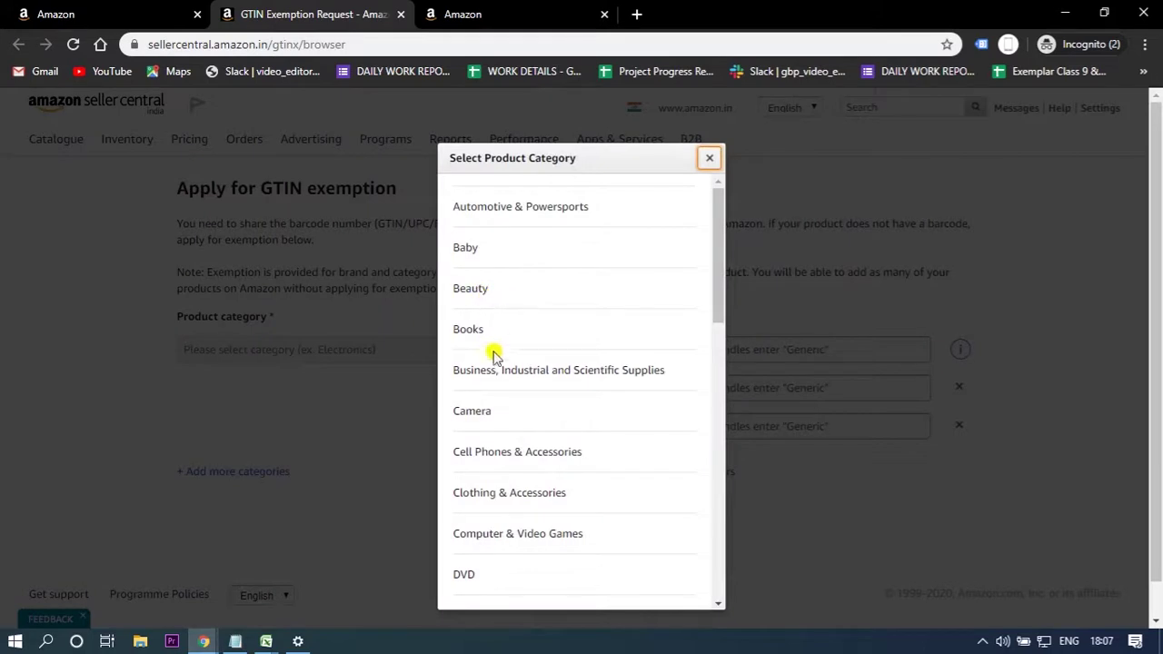
pyautogui.scroll(-3, 495, 359)
pyautogui.scroll(-5, 499, 373)
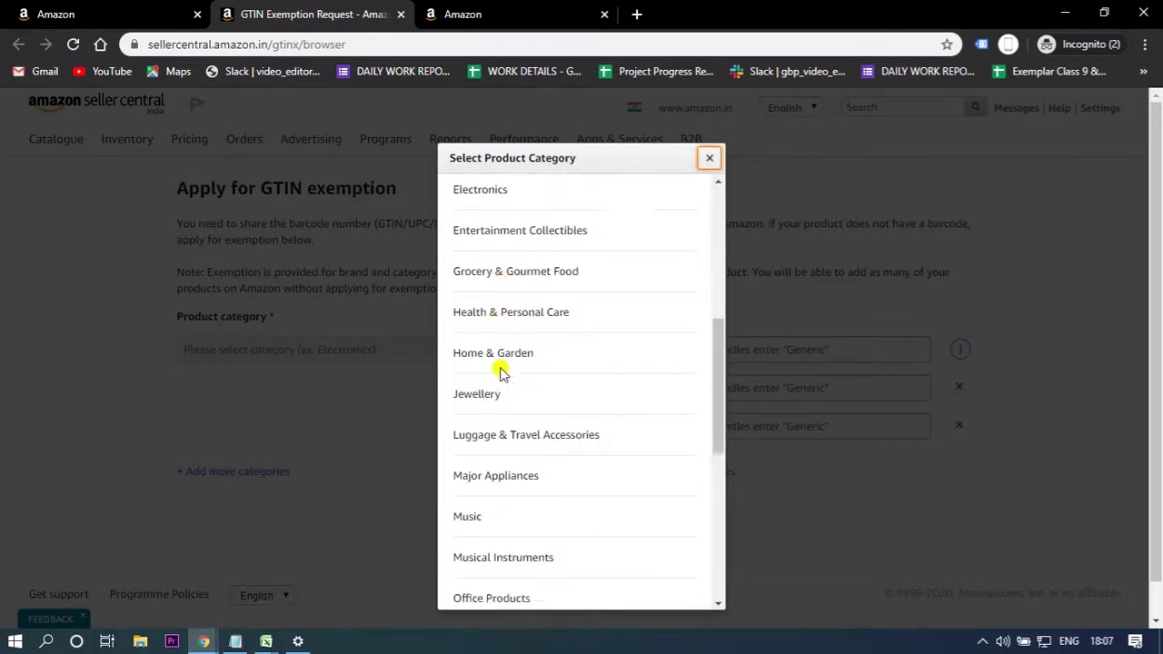
pyautogui.scroll(-1, 490, 391)
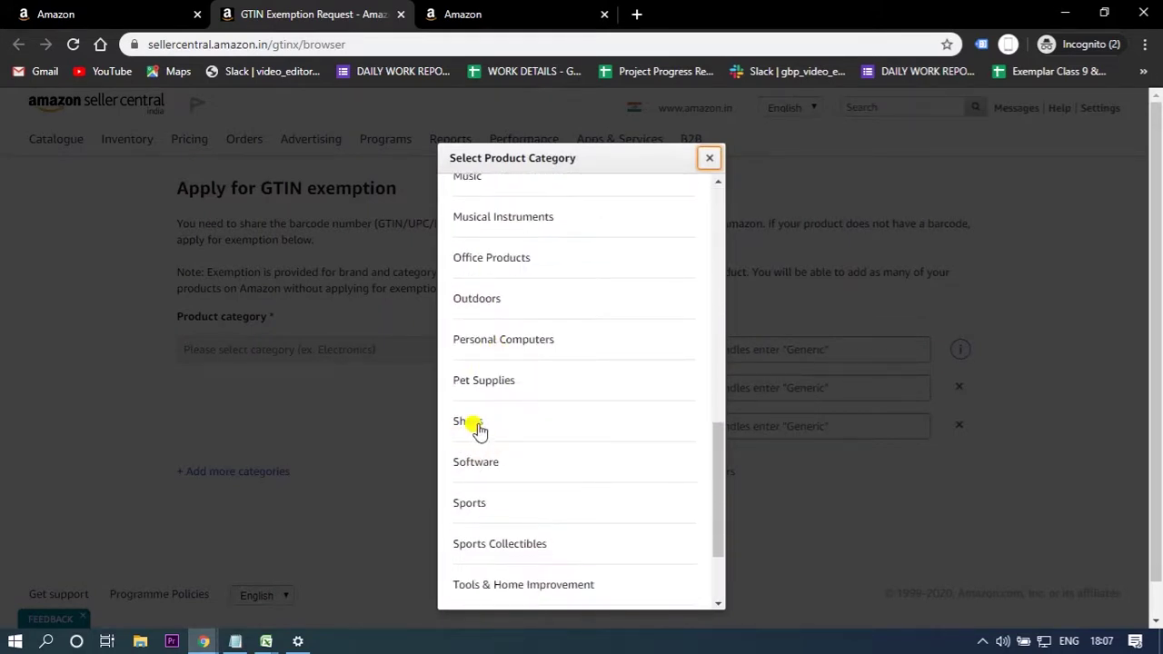
pyautogui.click(474, 423)
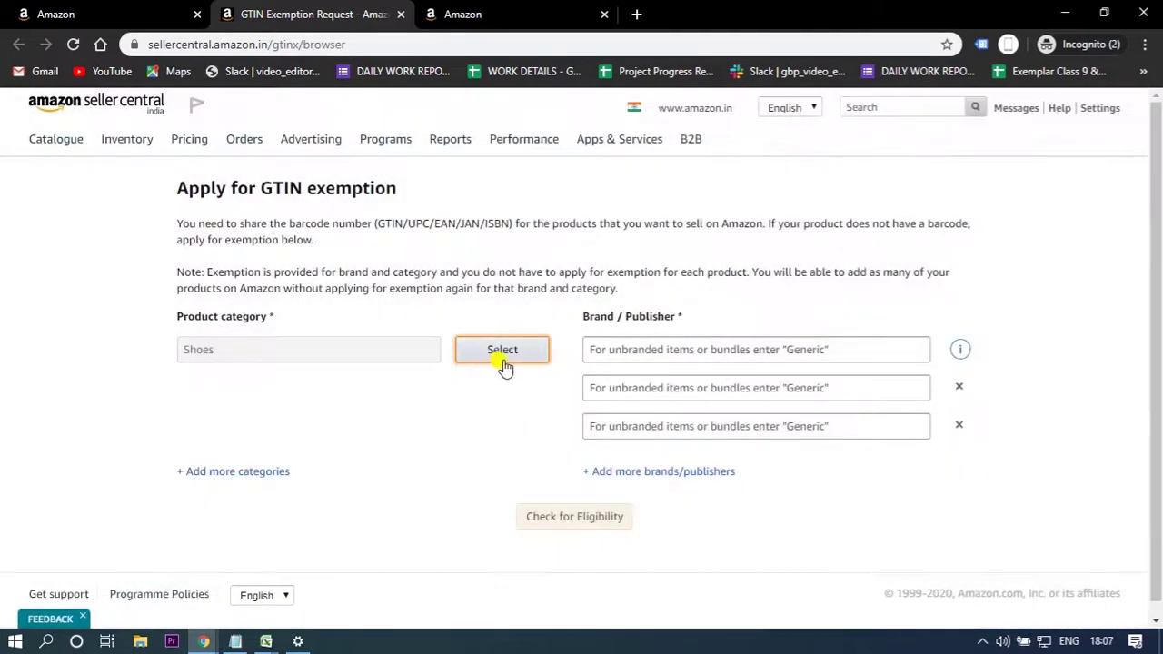
# Enter "sarib items" as the first brand/publisher for the Shoes category.
pyautogui.click(633, 349)
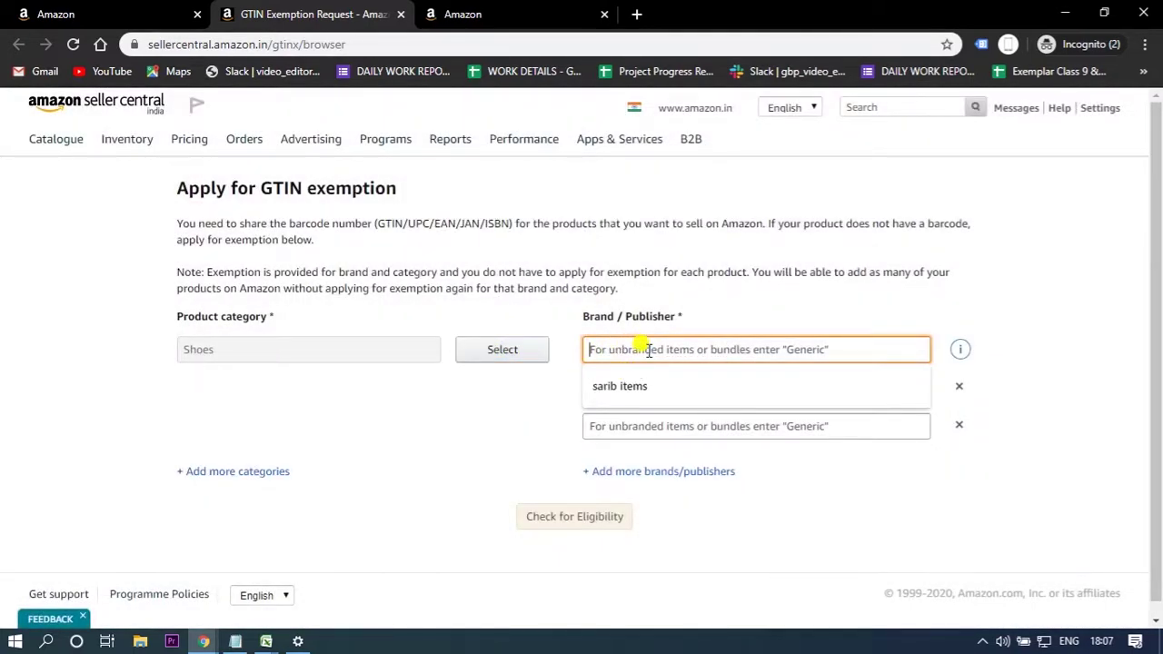
pyautogui.click(633, 386)
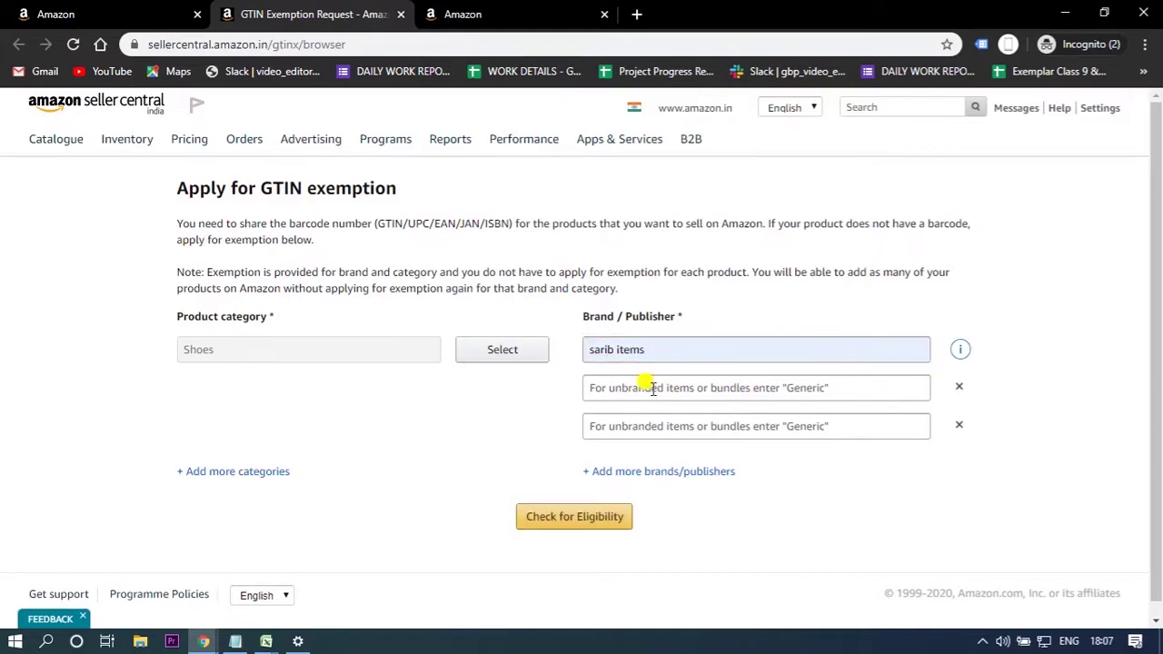
pyautogui.click(721, 387)
pyautogui.click(506, 408)
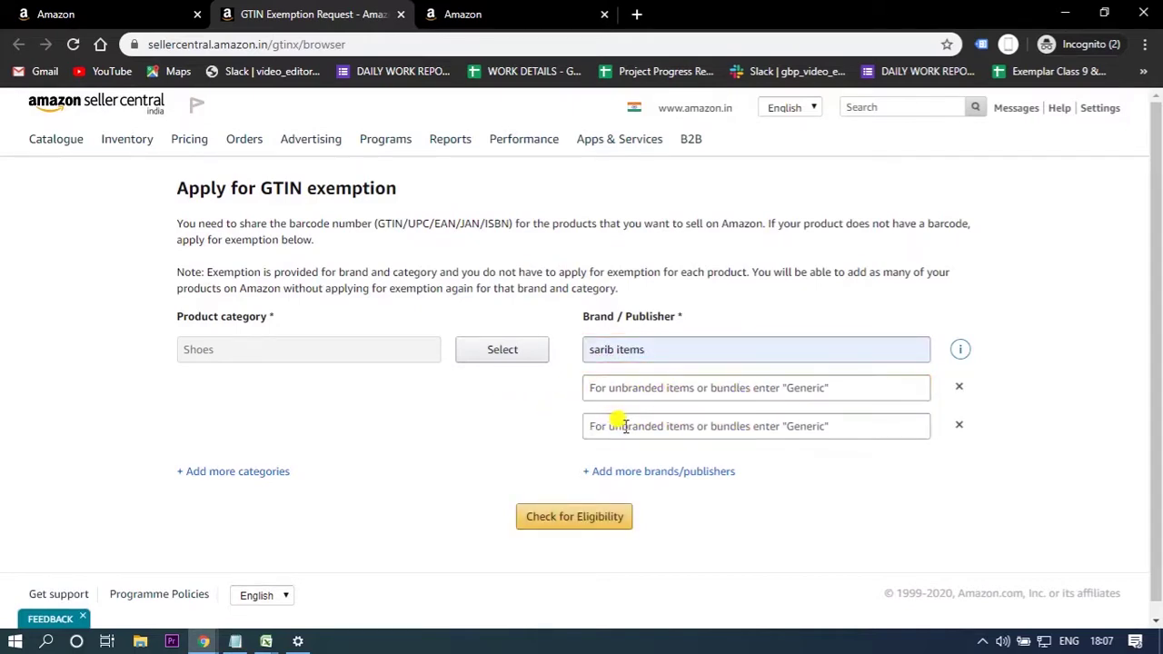
# Add a second product category row, and remove it along with the two empty brand fields.
pyautogui.click(252, 470)
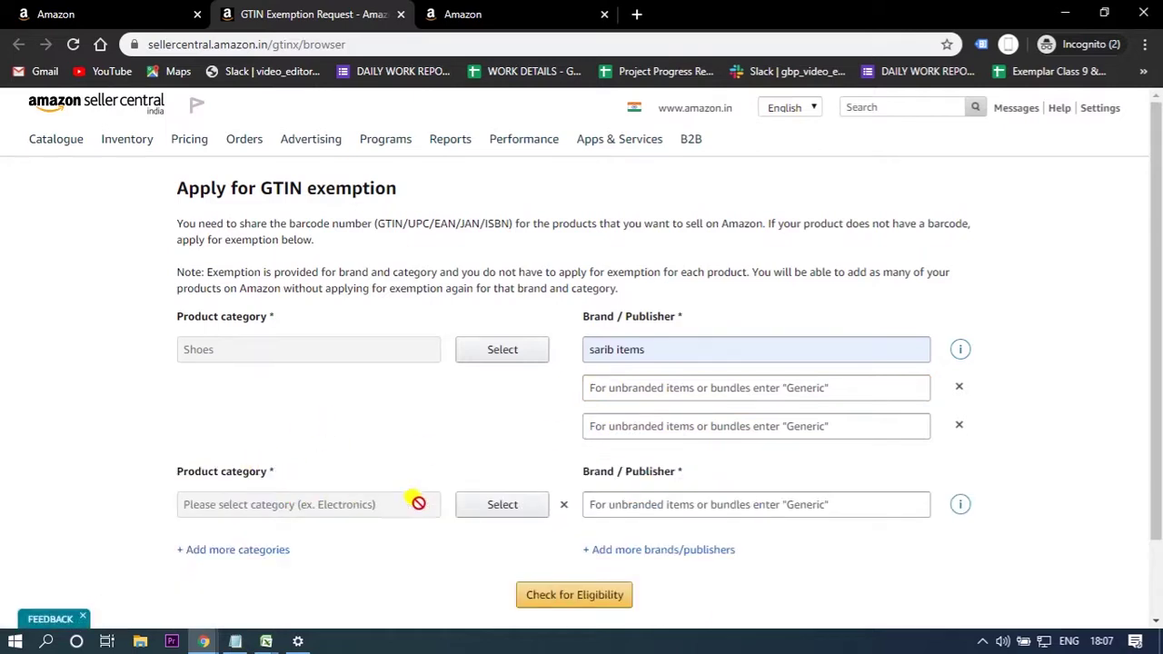
pyautogui.click(959, 424)
pyautogui.click(958, 386)
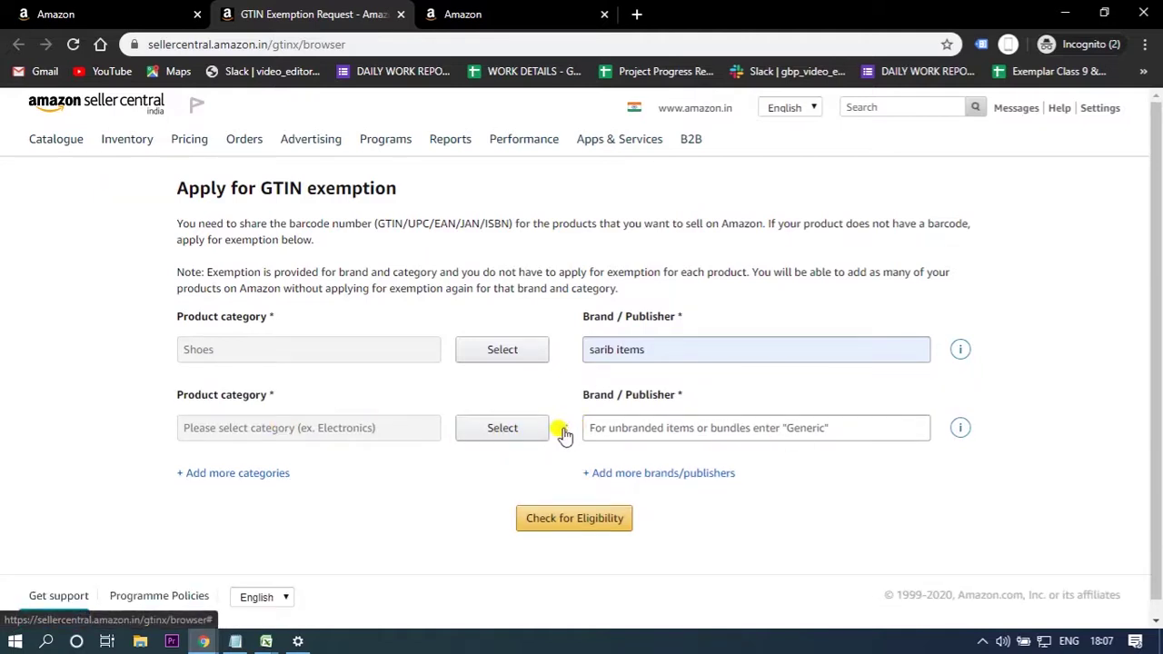
pyautogui.click(563, 434)
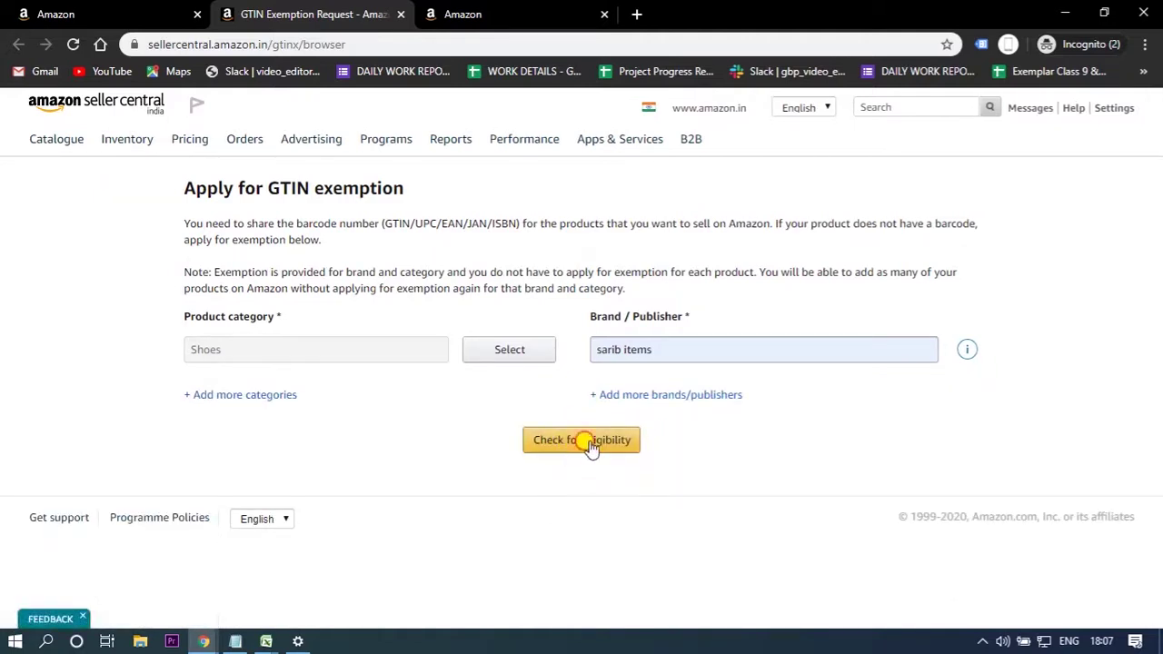
# Check the exemption request's eligibility and view the log of past GTIN exemption requests.
pyautogui.click(590, 441)
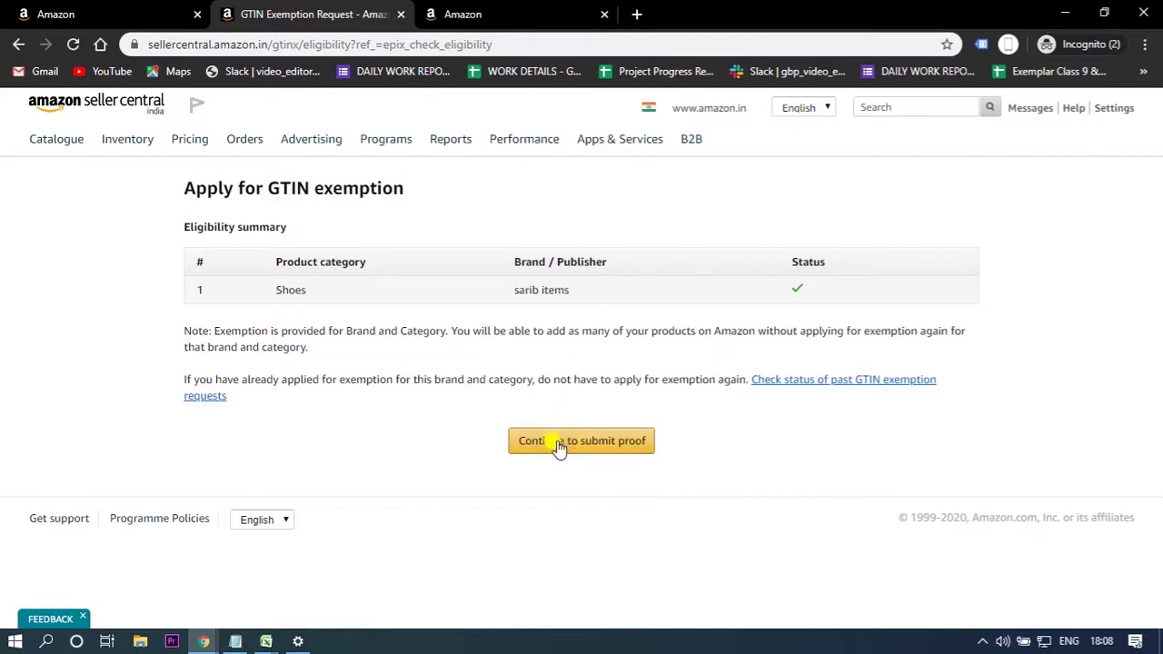
pyautogui.click(870, 382)
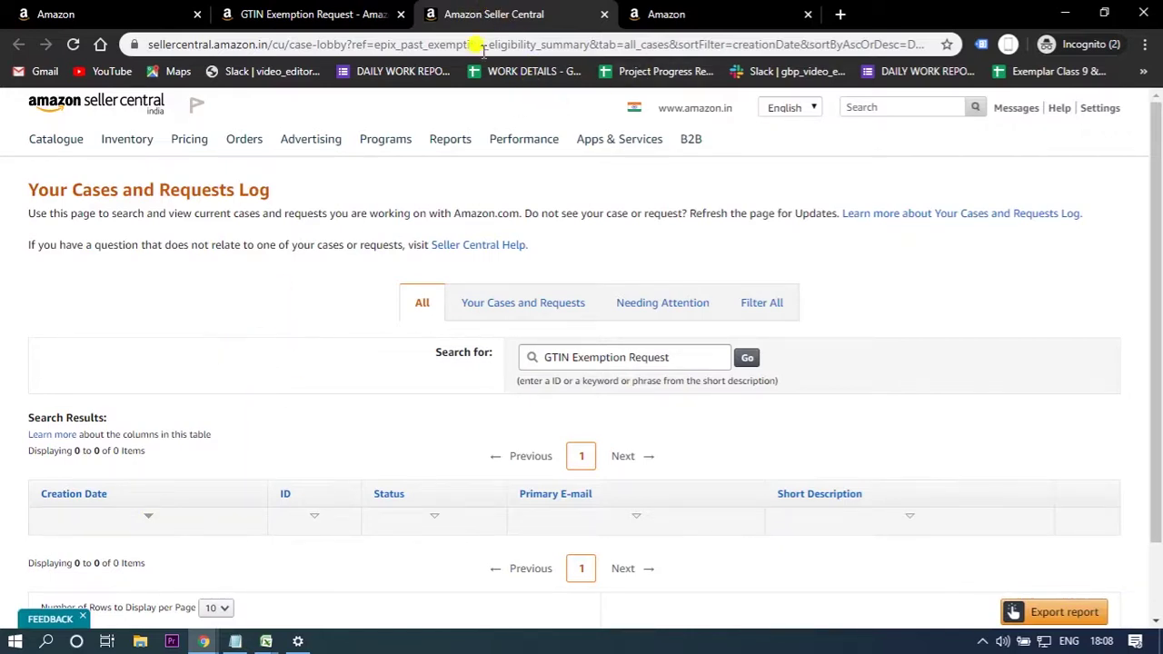
pyautogui.click(318, 14)
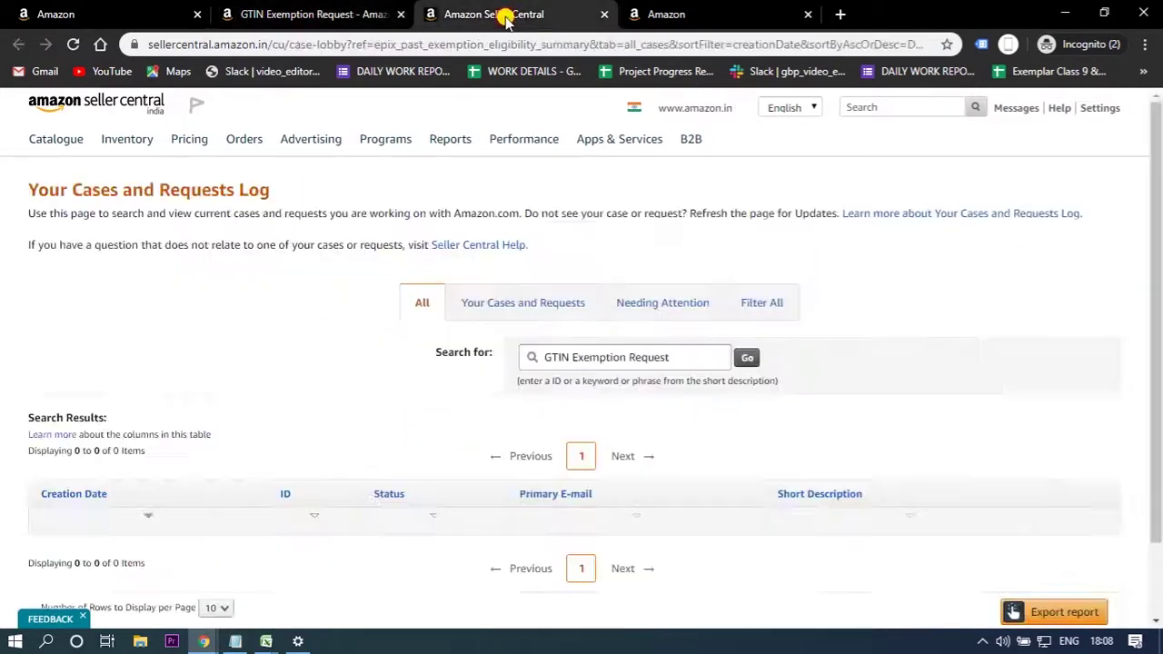
# Start adding an inventory product that is not sold on Amazon.
pyautogui.moveTo(130, 143)
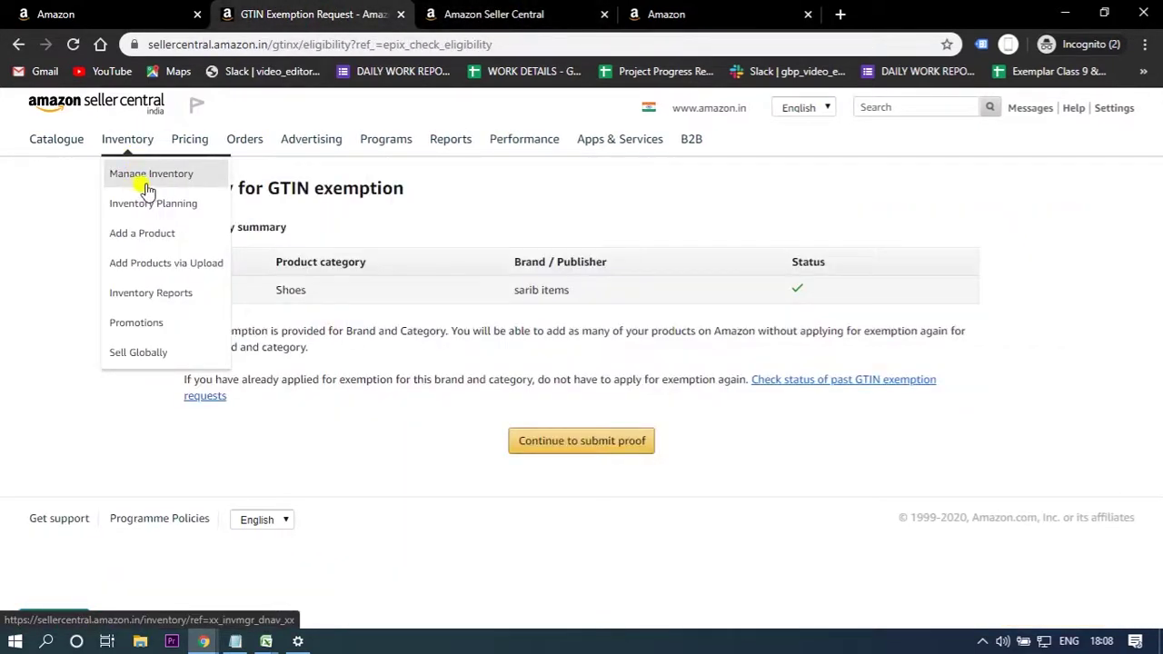
pyautogui.click(157, 242)
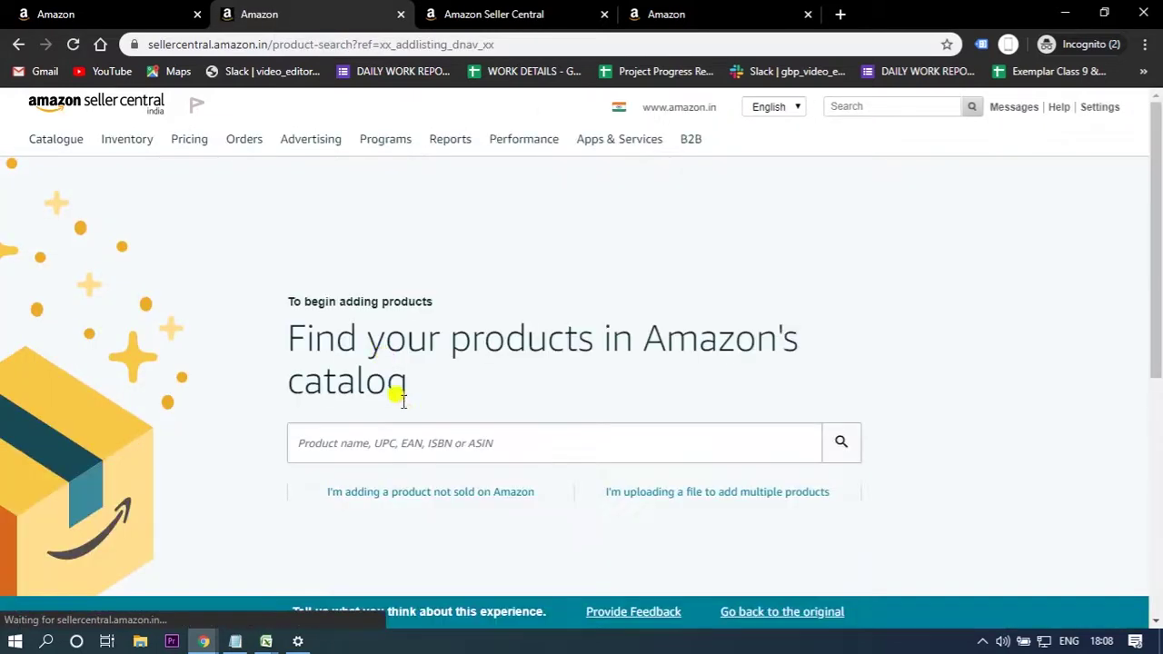
pyautogui.click(424, 494)
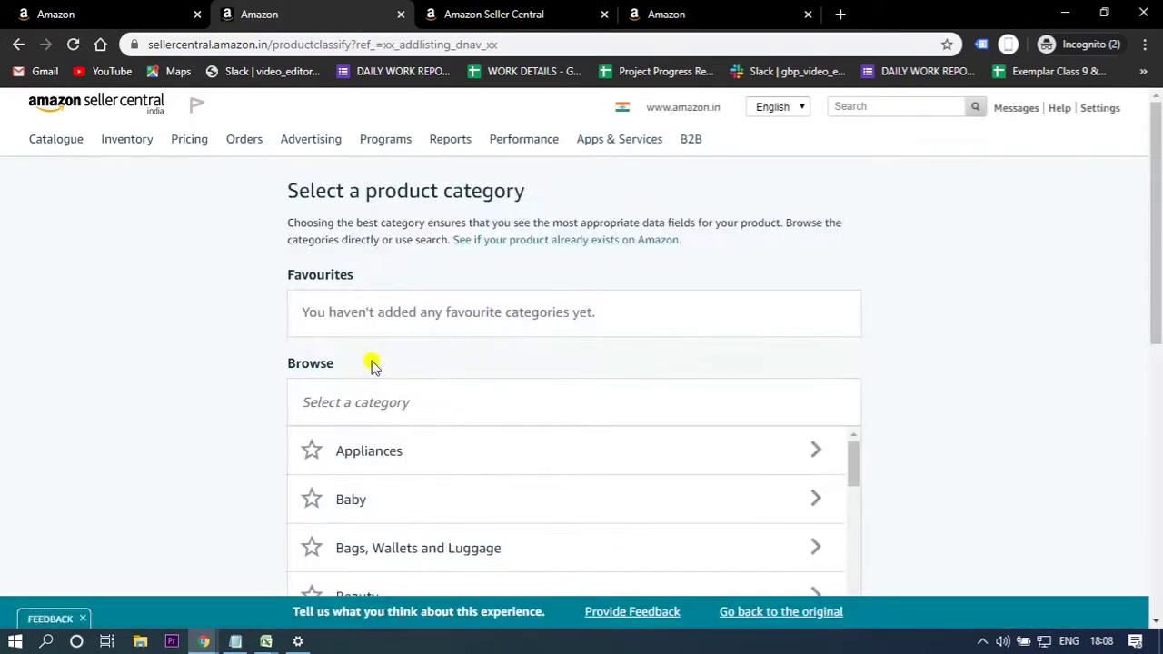
# Select the product category Shoes & Handbags > Shoes > Men's Shoes > Formal Shoes for the new listing.
pyautogui.scroll(-5, 800, 454)
pyautogui.scroll(-2, 950, 428)
pyautogui.scroll(-4, 522, 413)
pyautogui.scroll(-5, 525, 413)
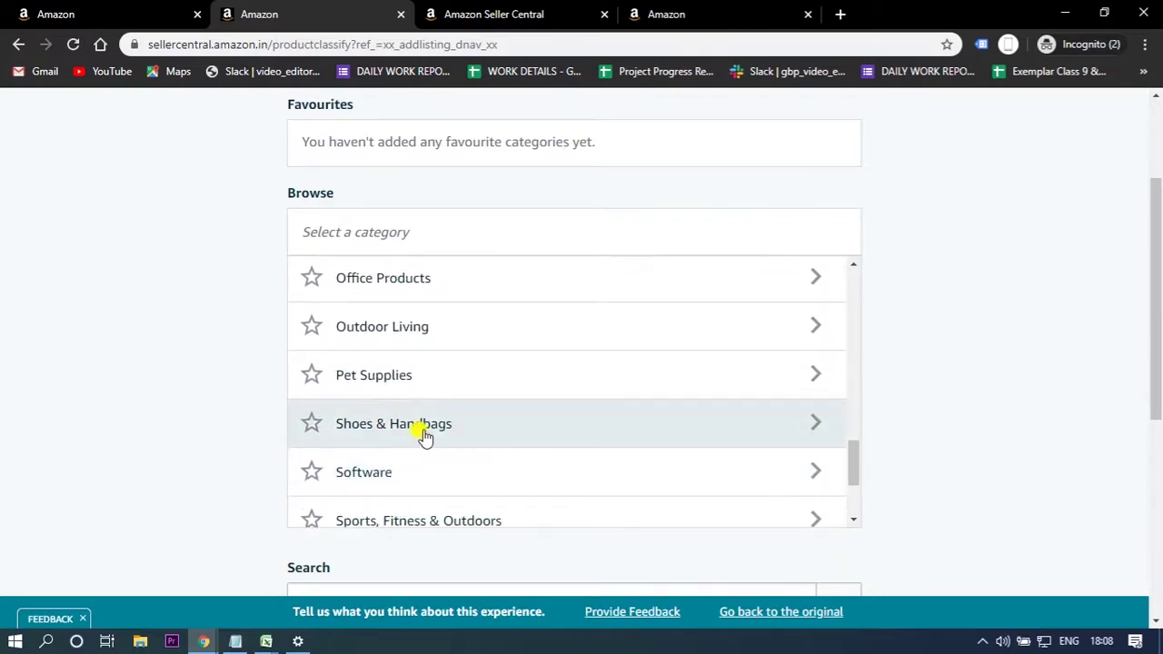
pyautogui.scroll(-3, 431, 427)
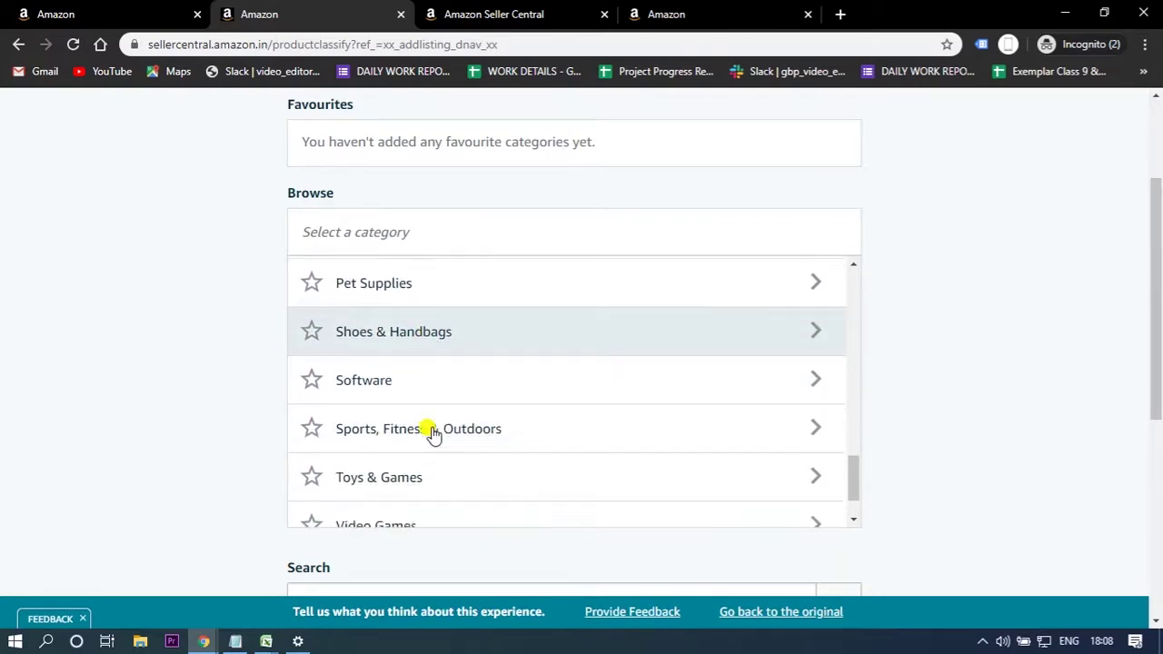
pyautogui.scroll(-1, 416, 368)
pyautogui.scroll(-2, 416, 368)
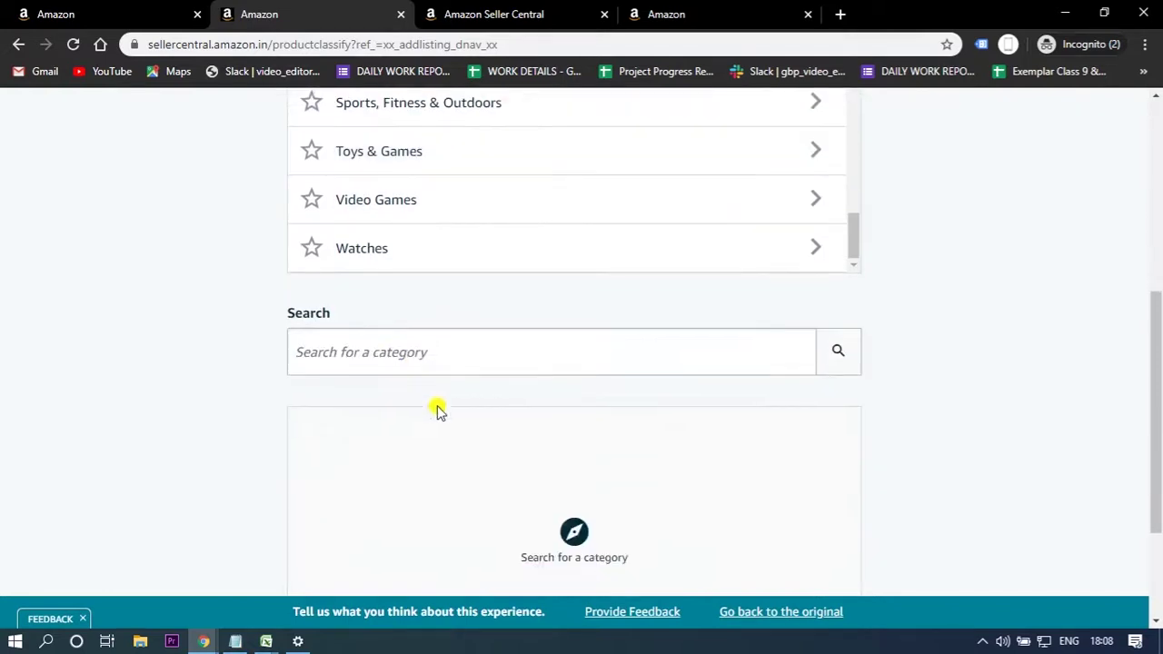
pyautogui.scroll(4, 427, 405)
pyautogui.click(407, 356)
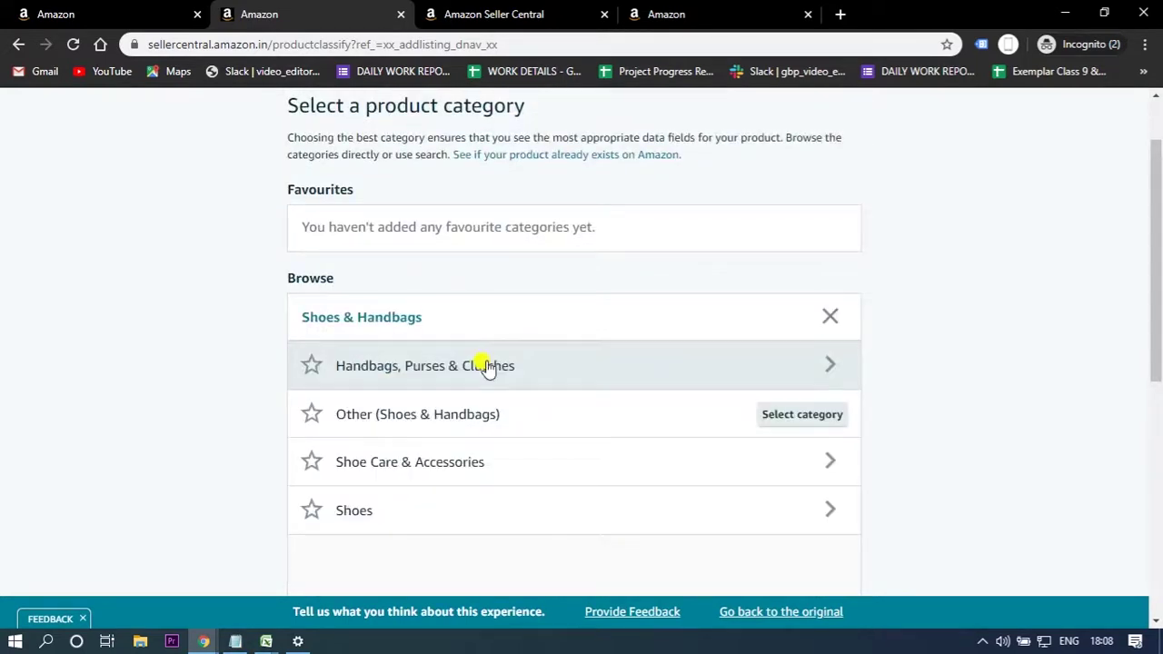
pyautogui.click(381, 516)
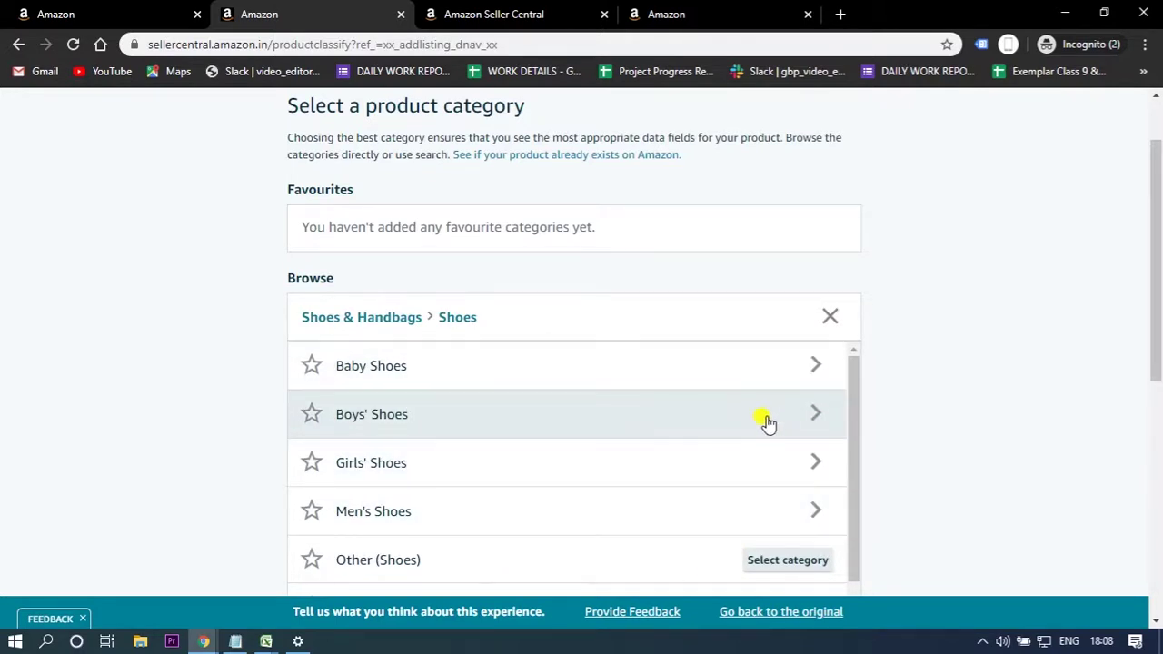
pyautogui.click(738, 510)
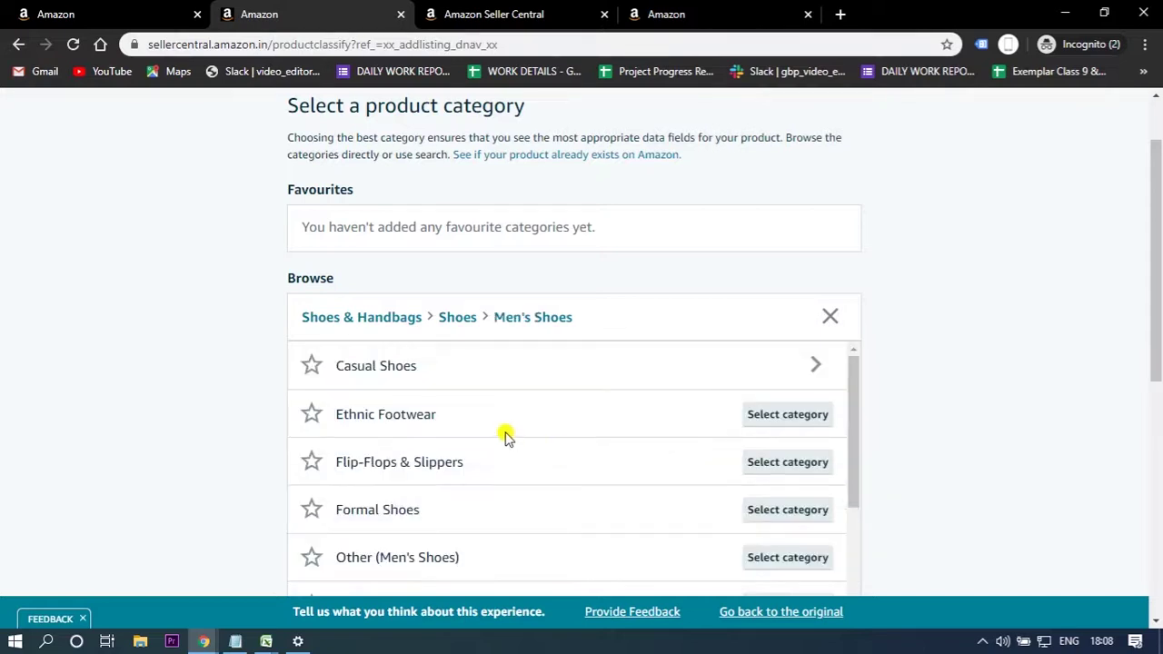
pyautogui.click(762, 511)
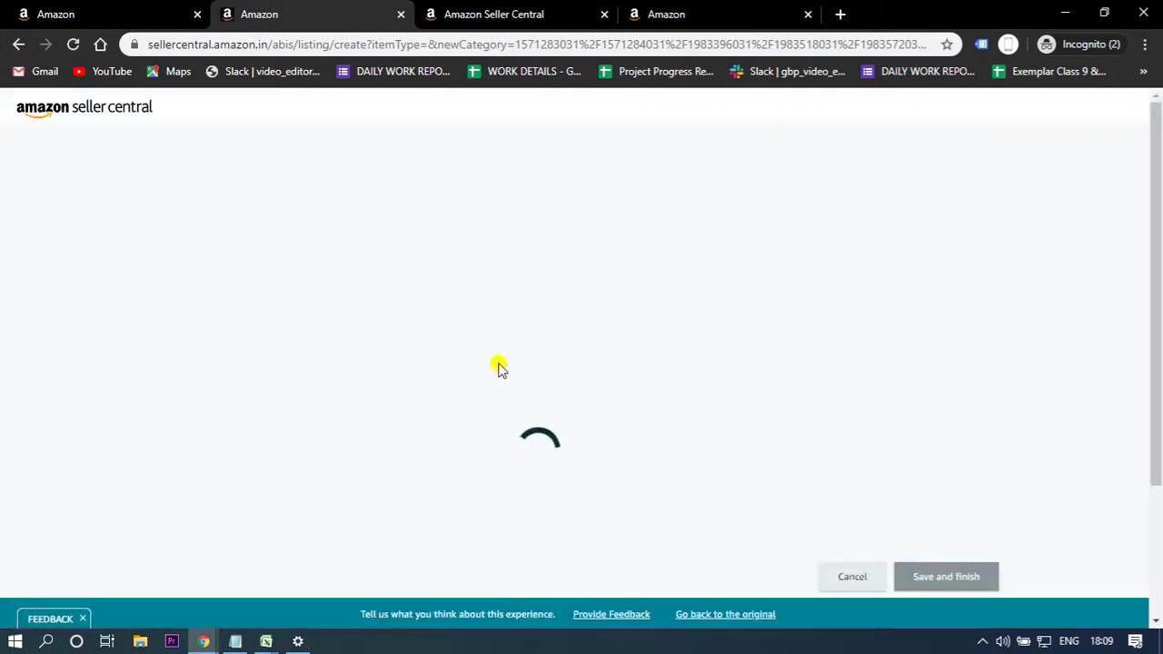
# Set the Product ID type to GTIN in the listing's vital information.
pyautogui.doubleClick(404, 343)
pyautogui.click(608, 350)
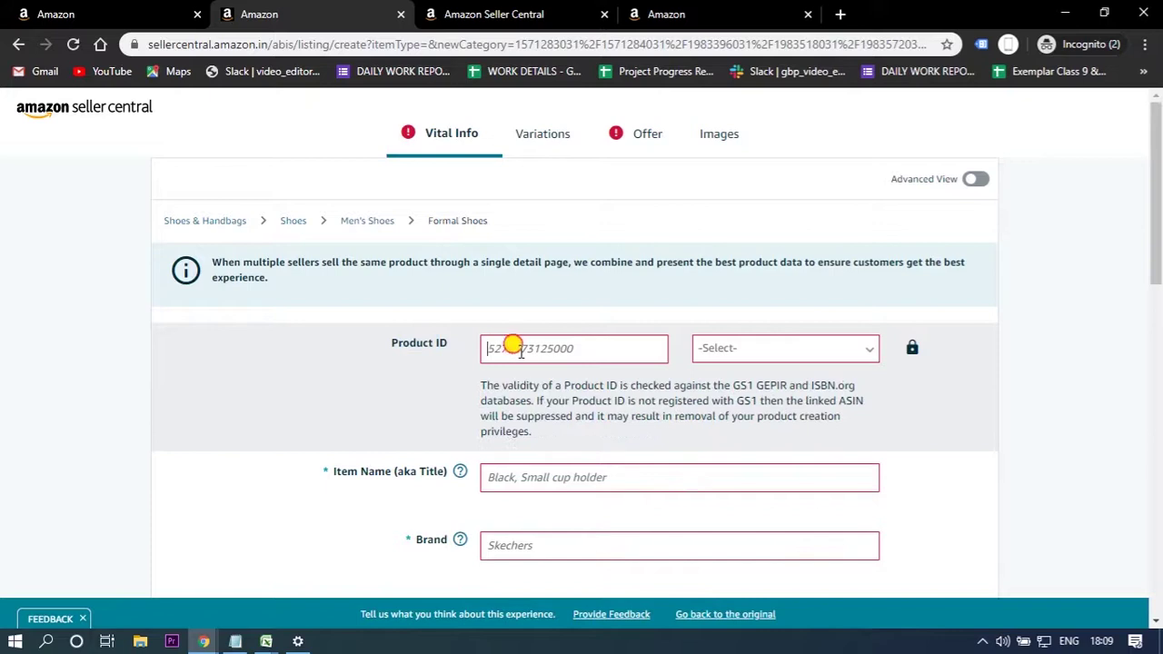
pyautogui.click(740, 350)
pyautogui.click(716, 375)
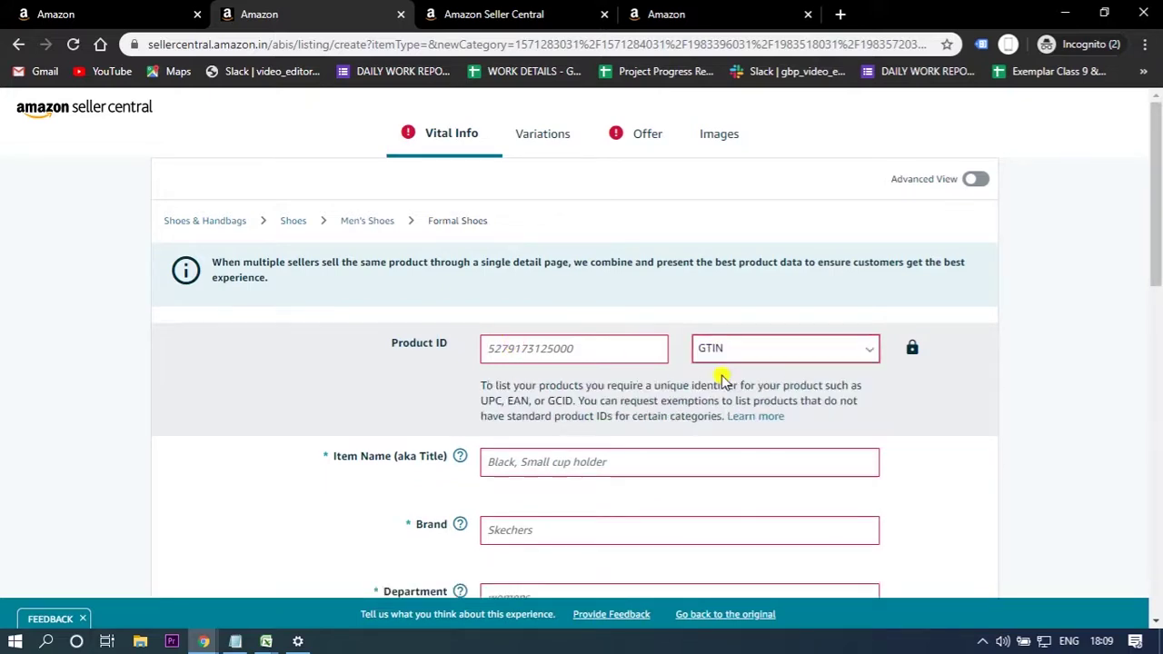
pyautogui.click(589, 348)
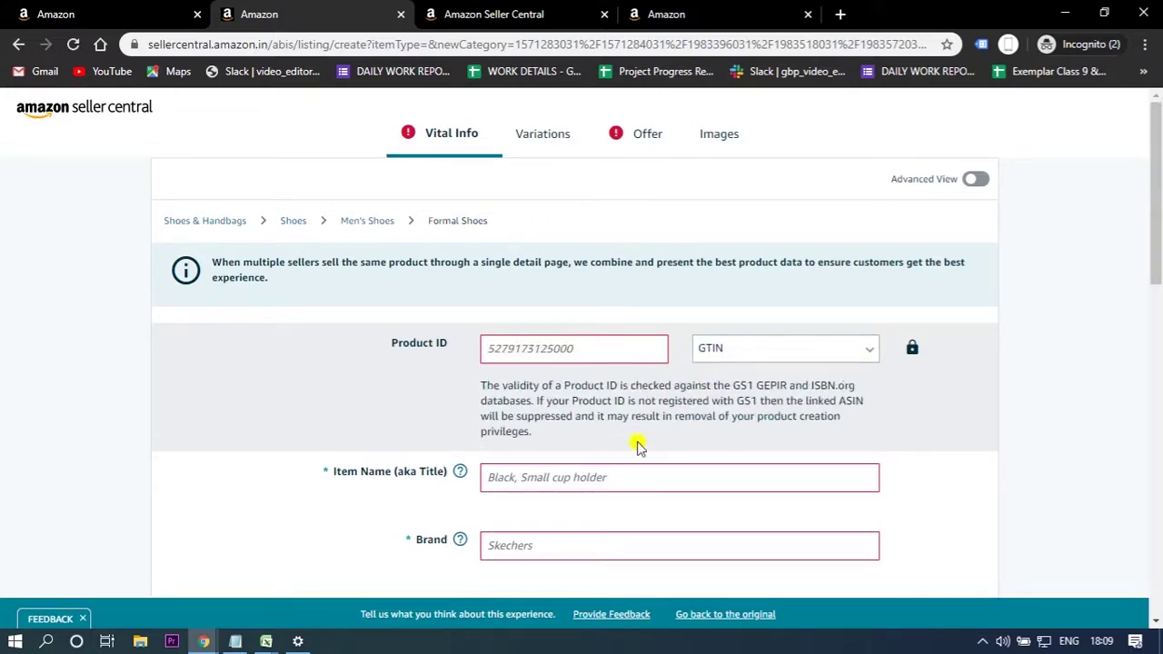
# Set the new listing's Department to Men in the vital information.
pyautogui.scroll(-2, 675, 420)
pyautogui.click(522, 310)
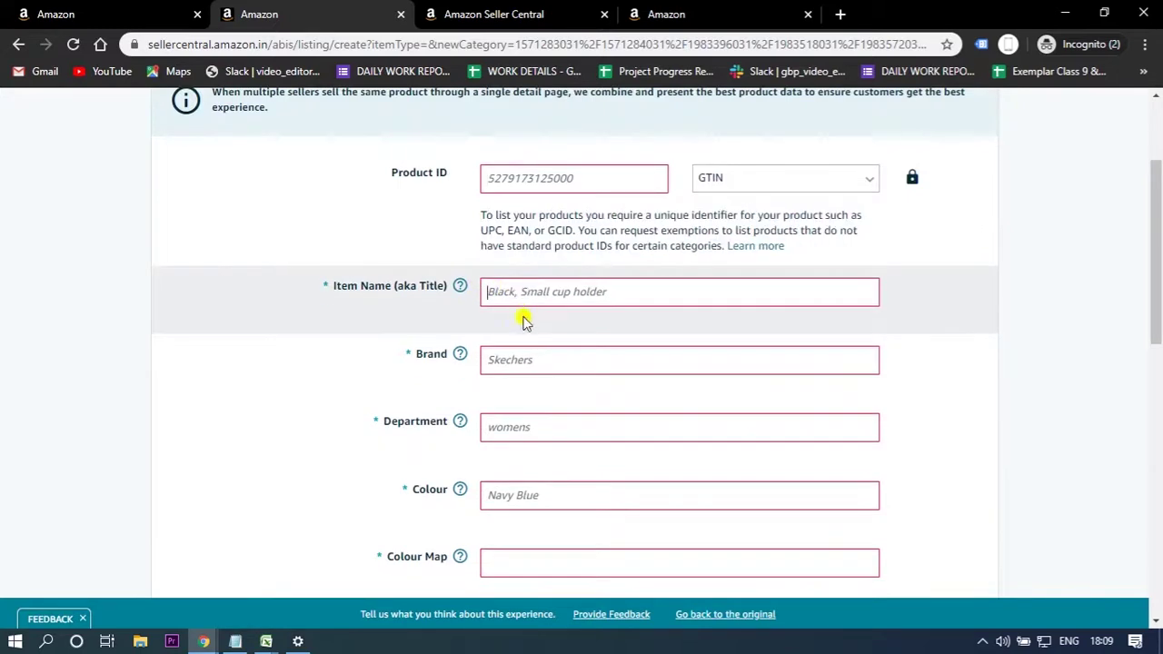
pyautogui.click(524, 421)
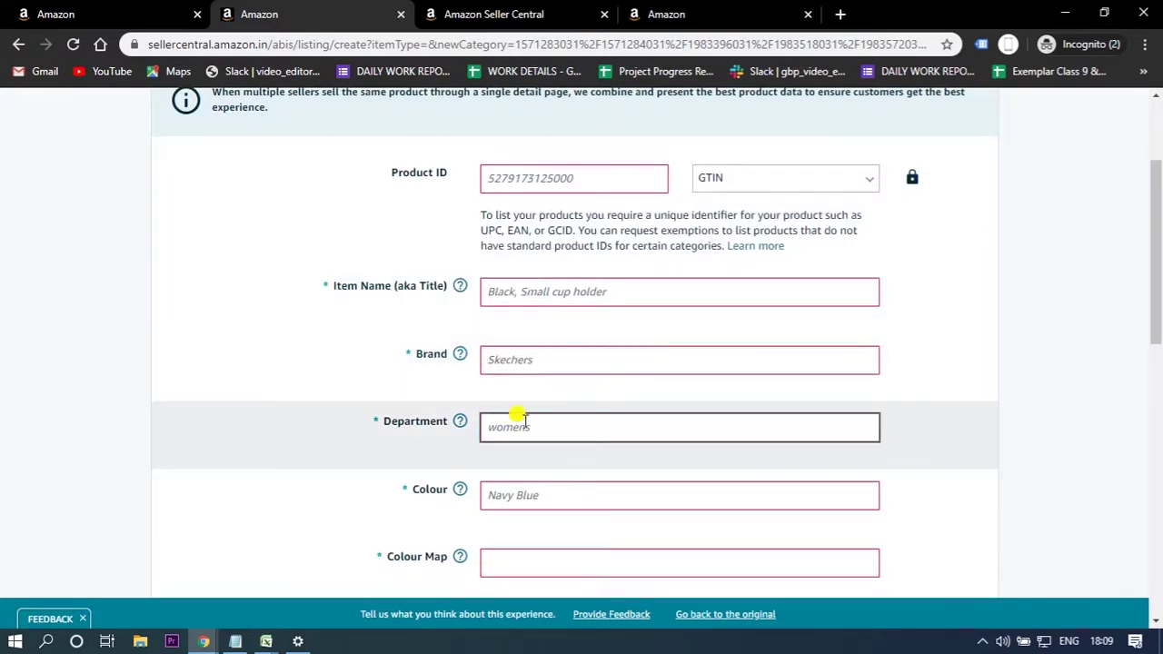
pyautogui.click(525, 421)
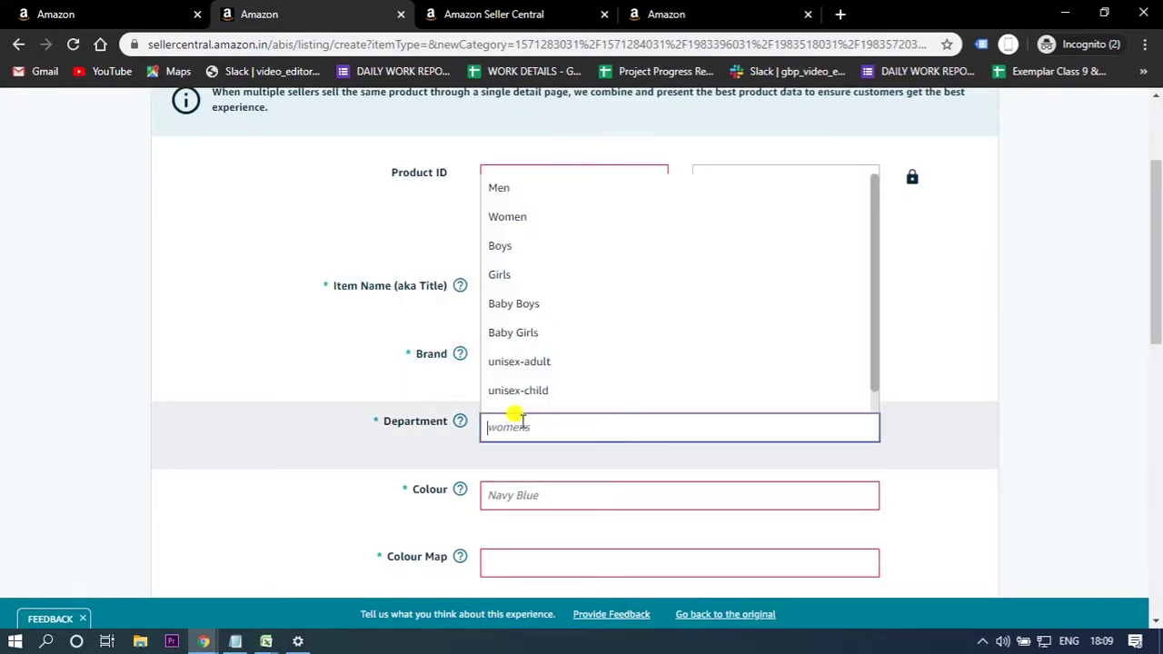
pyautogui.click(506, 189)
# Examine the Colour field and the available options for Colour Map and Outer Material Type.
pyautogui.scroll(-1, 411, 450)
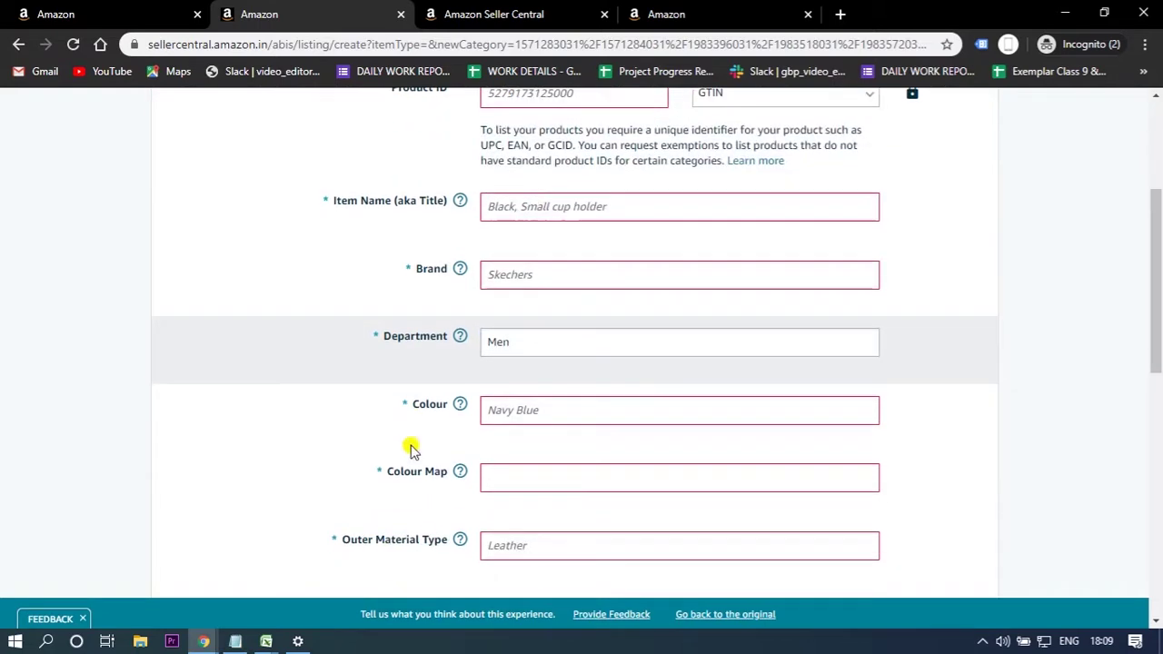
pyautogui.click(531, 416)
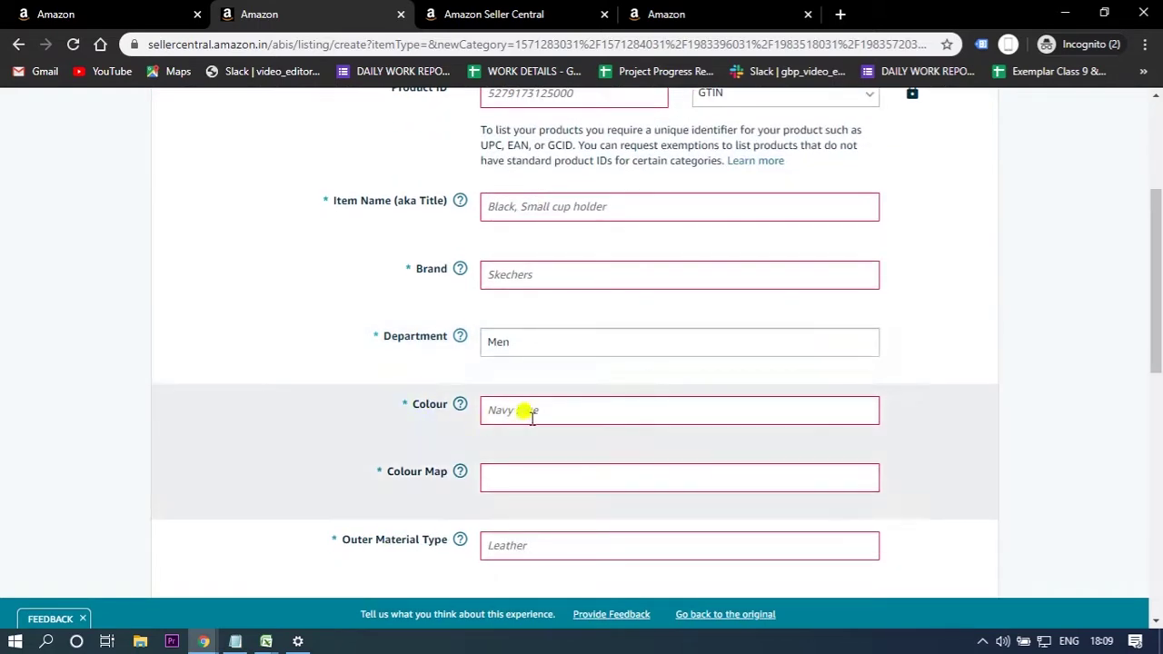
pyautogui.click(517, 479)
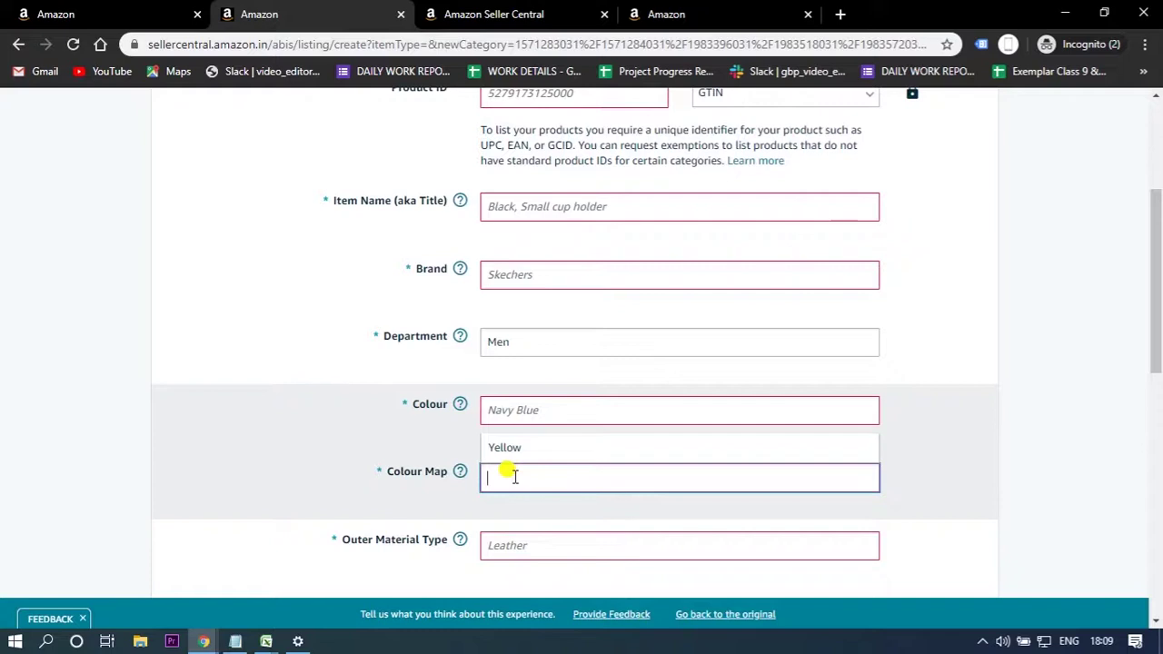
pyautogui.scroll(-1, 514, 476)
pyautogui.click(507, 457)
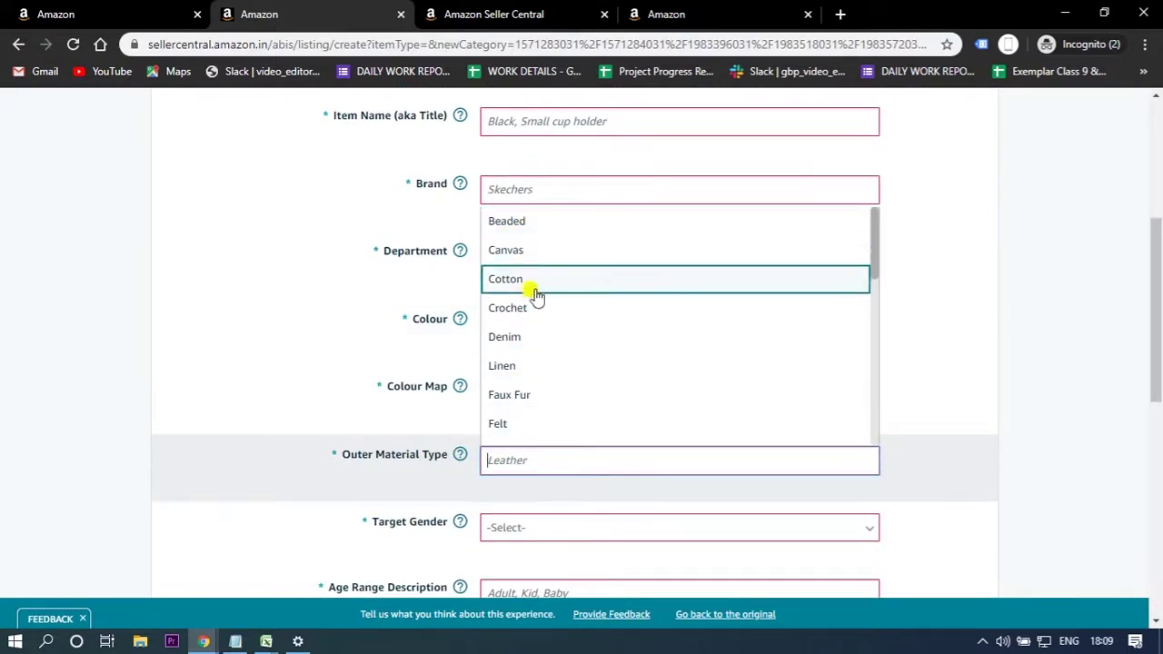
pyautogui.scroll(-4, 533, 340)
pyautogui.scroll(-2, 563, 415)
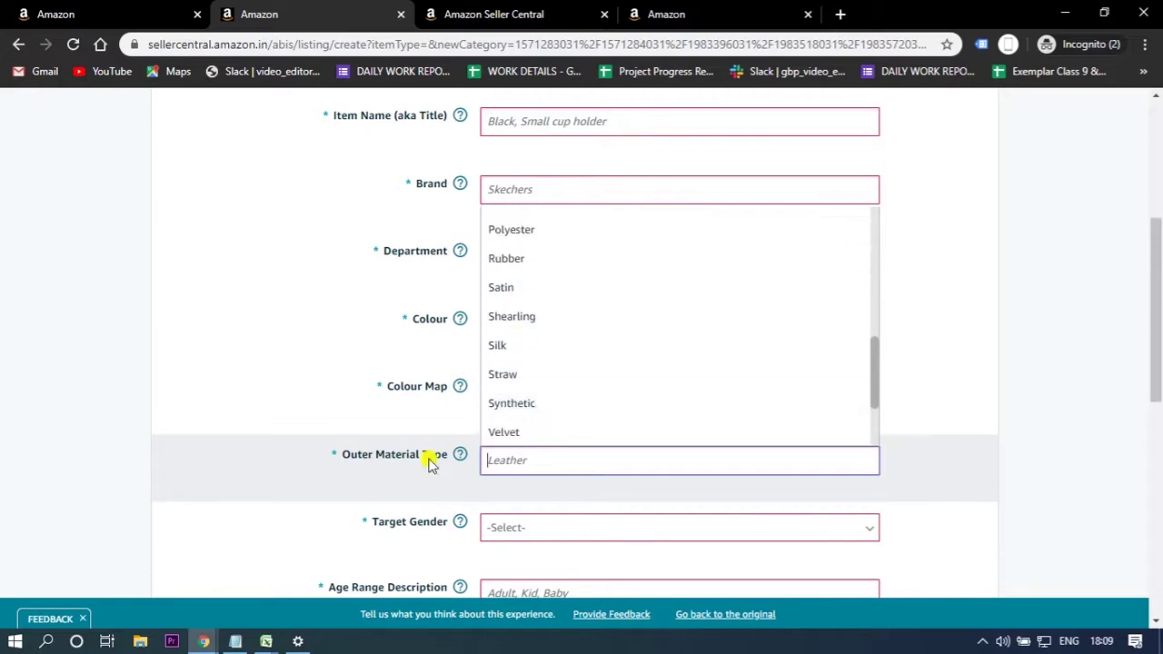
pyautogui.scroll(-2, 399, 426)
# Examine the options for Target Gender, Age Range Description and Footwear Size System, and review the remaining required shoe size fields.
pyautogui.click(530, 364)
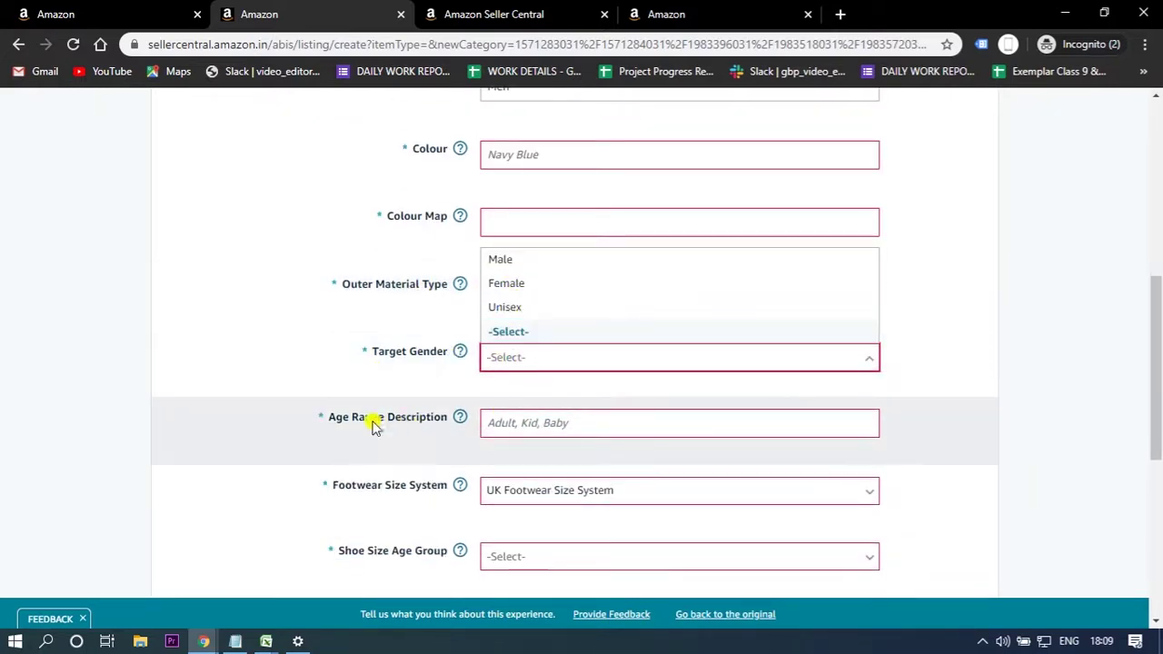
pyautogui.click(511, 424)
pyautogui.scroll(-1, 512, 424)
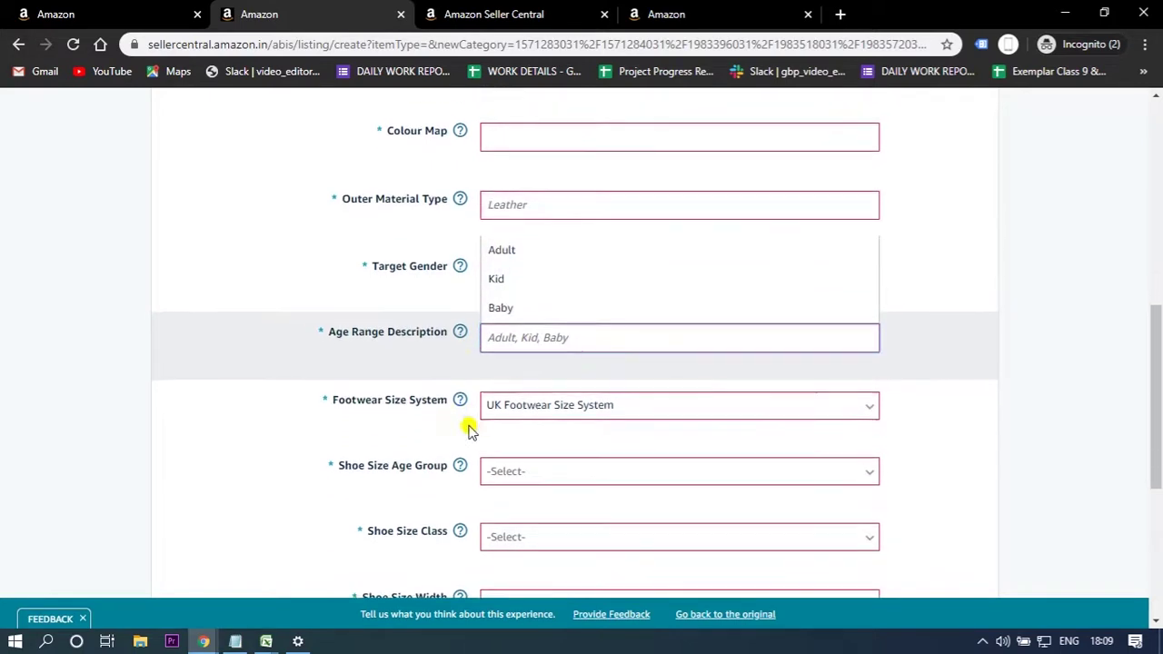
pyautogui.click(548, 406)
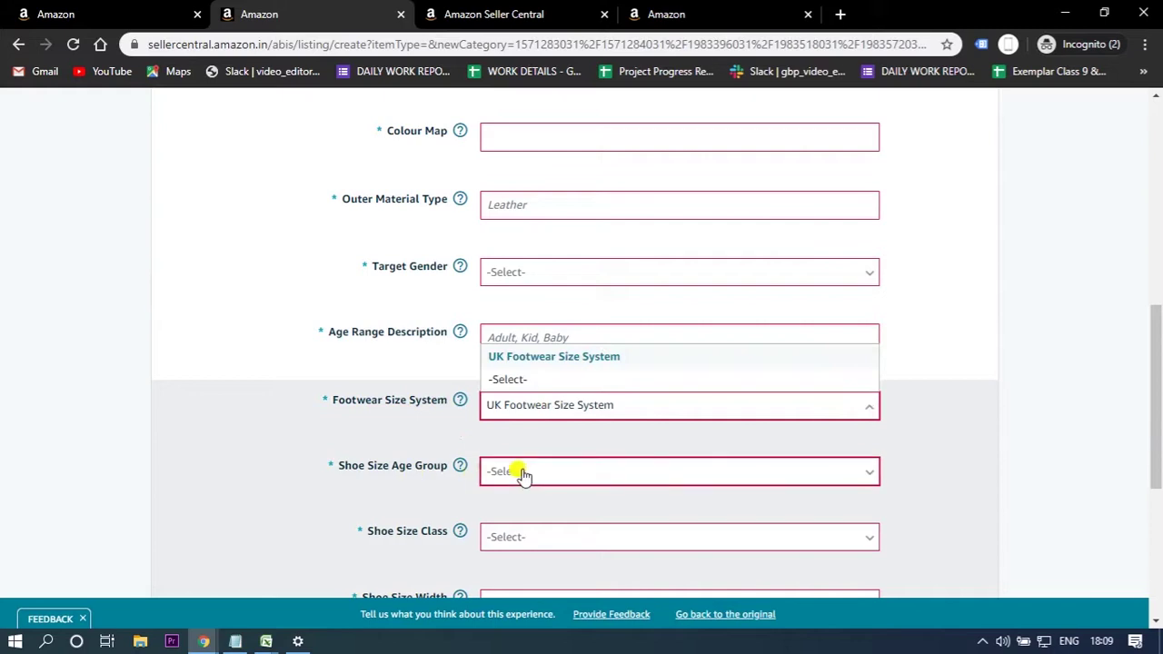
pyautogui.scroll(-1, 423, 446)
pyautogui.scroll(-1, 514, 457)
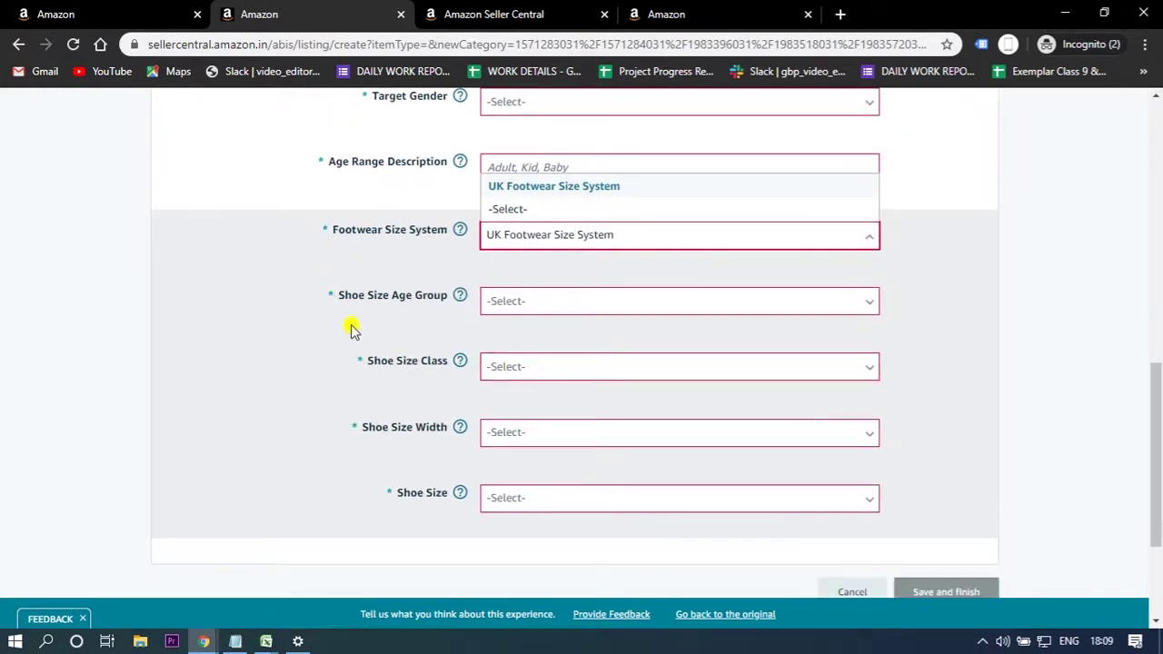
pyautogui.scroll(-2, 661, 446)
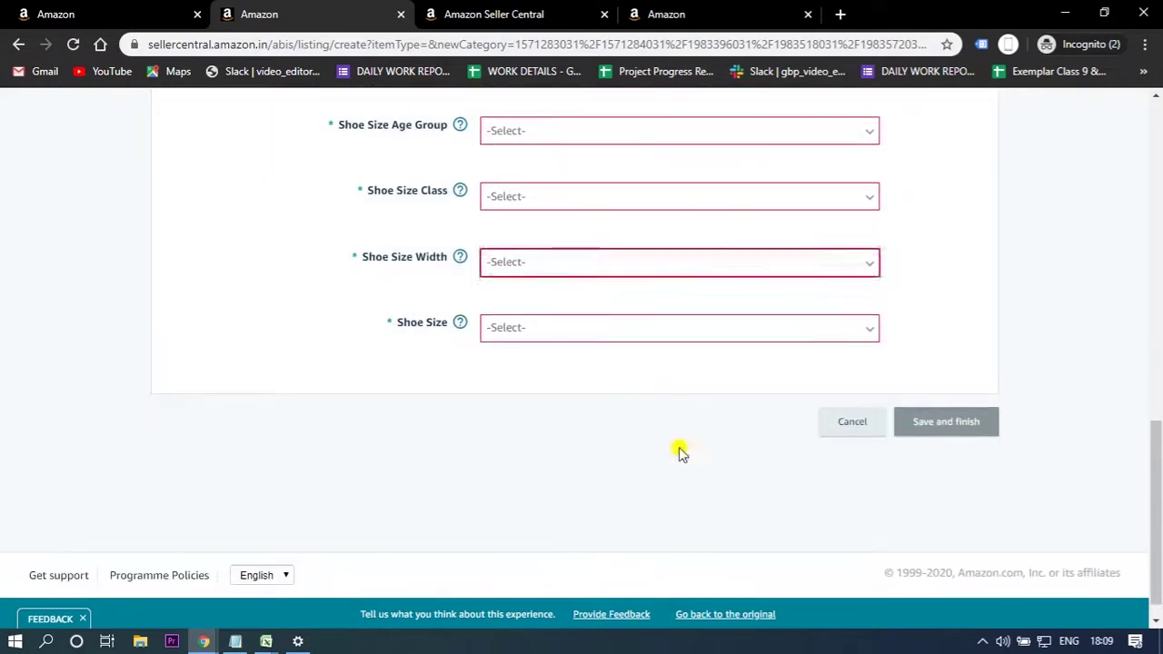
pyautogui.scroll(10, 685, 446)
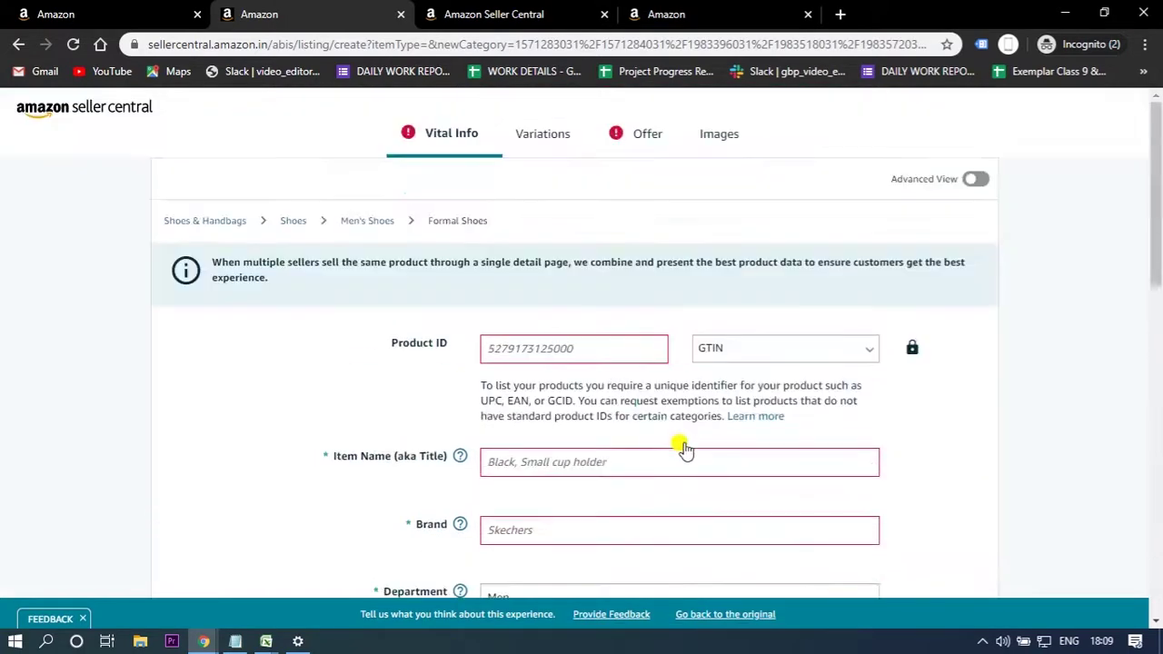
# Examine the available variation themes and look over the listing's offer fields down to the fulfillment channel.
pyautogui.click(548, 135)
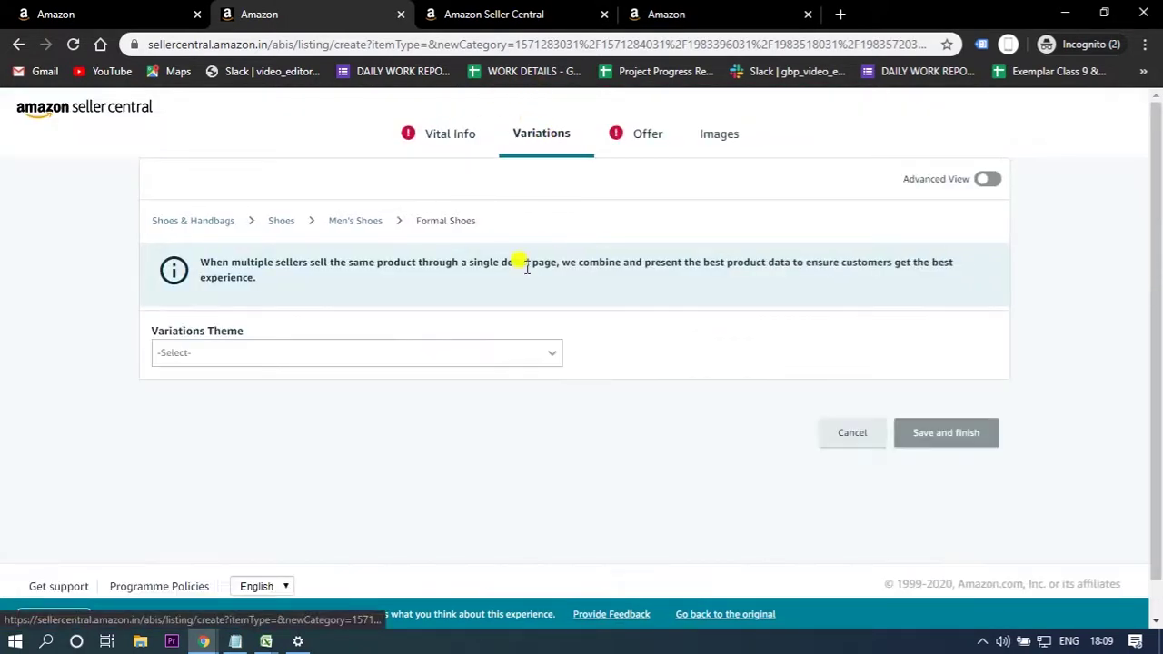
pyautogui.click(270, 356)
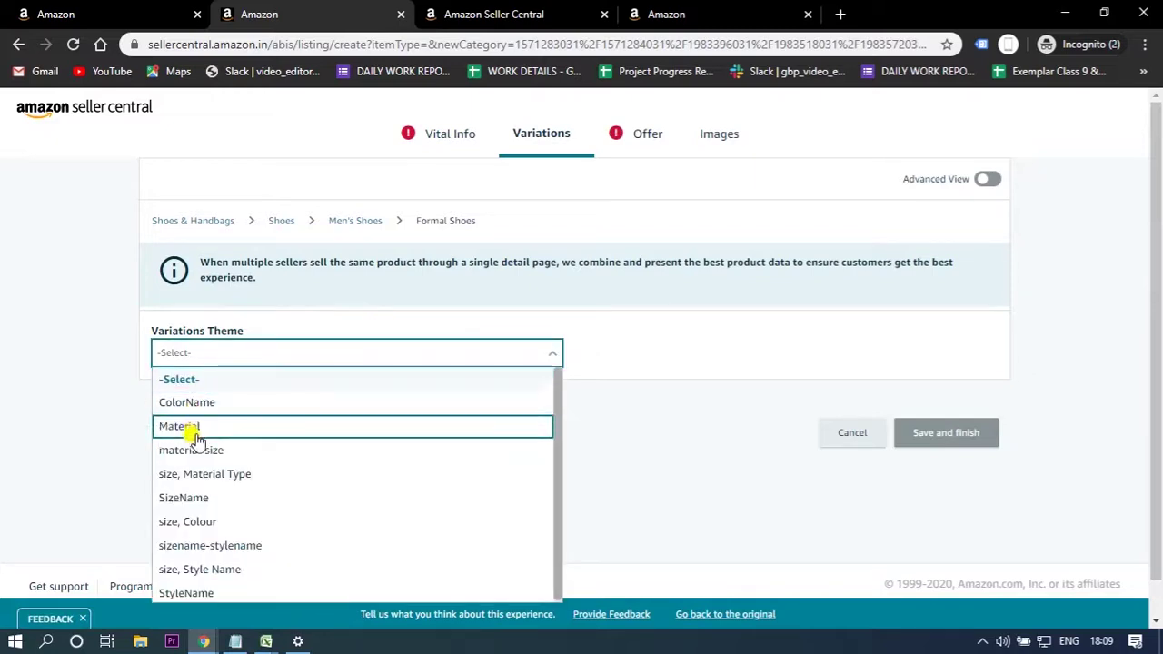
pyautogui.click(636, 137)
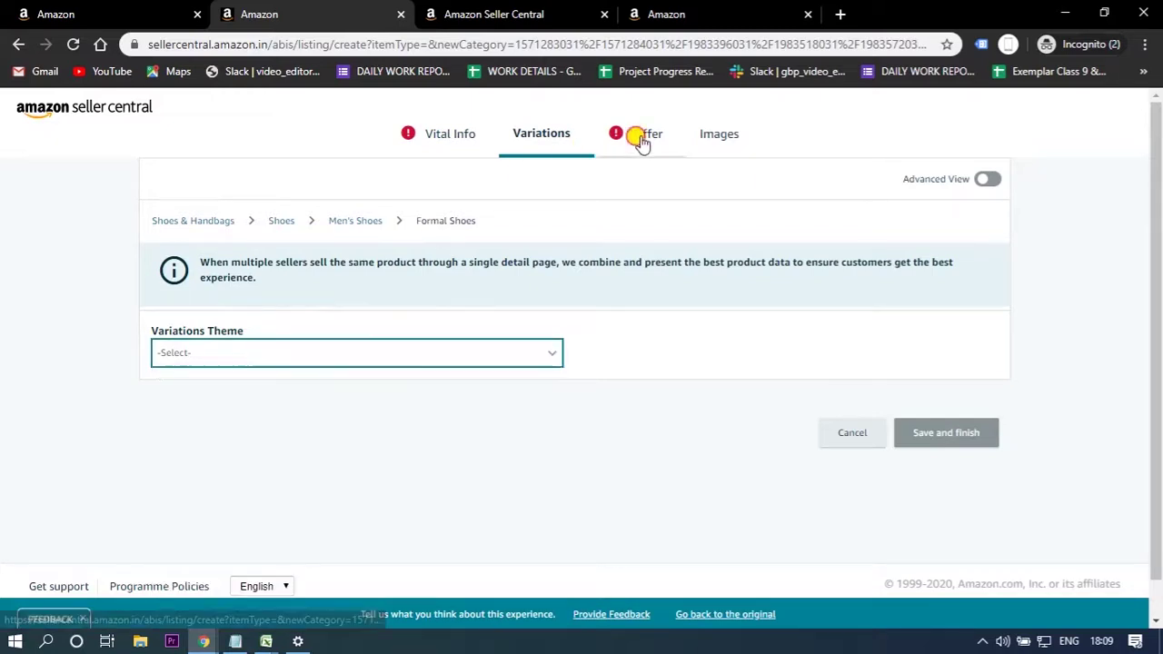
pyautogui.scroll(-2, 545, 331)
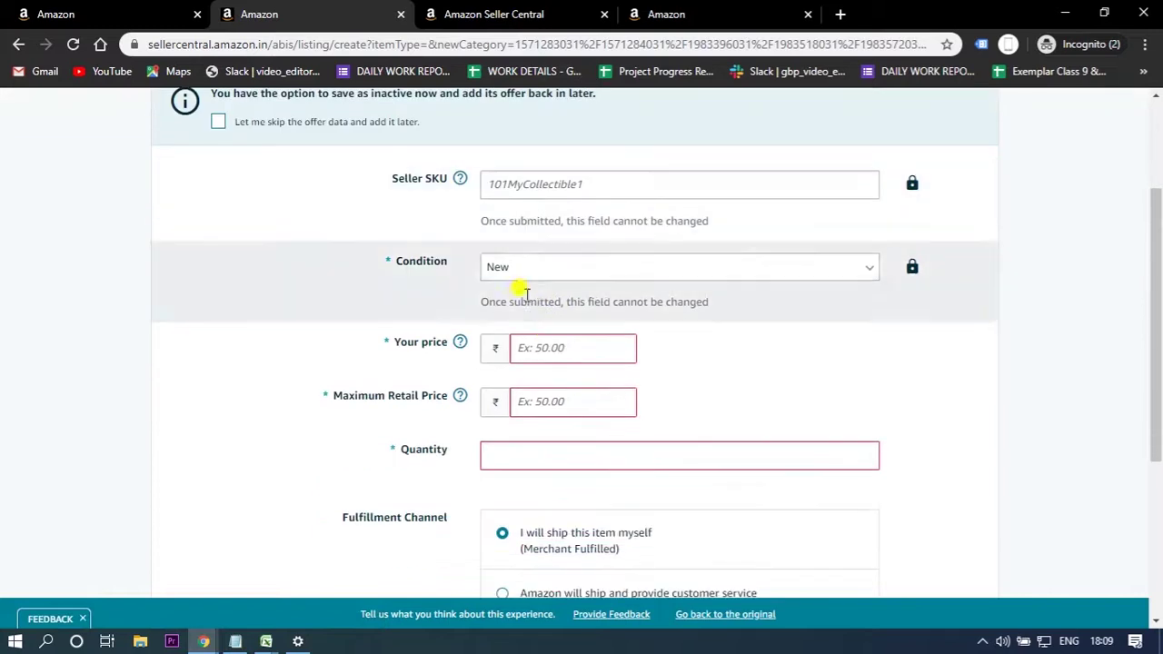
pyautogui.scroll(-1, 513, 409)
pyautogui.scroll(-1, 516, 427)
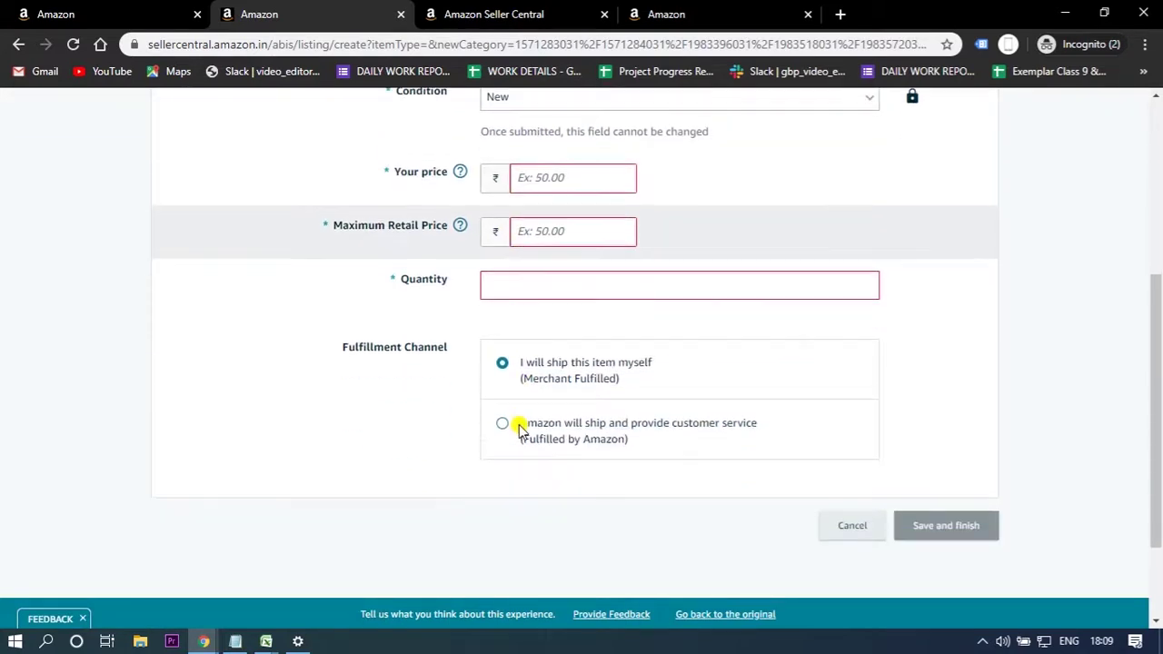
pyautogui.scroll(4, 536, 273)
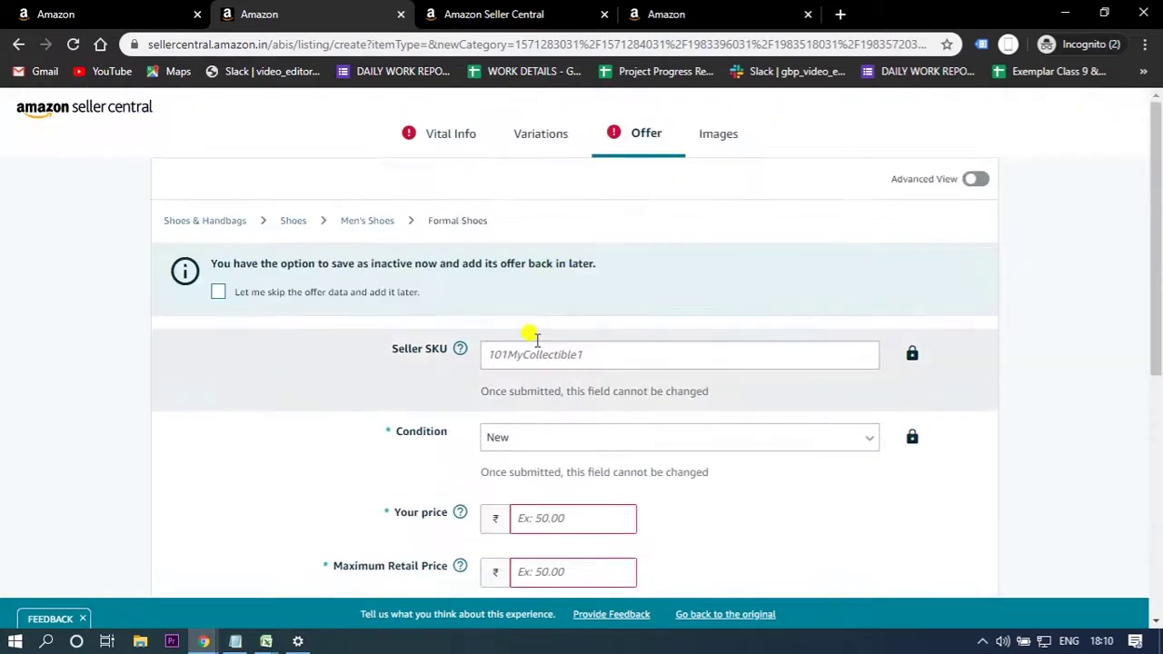
# Review the offer's Seller SKU, Condition options, Your price, Maximum Retail Price and Quantity fields.
pyautogui.click(586, 346)
pyautogui.click(516, 441)
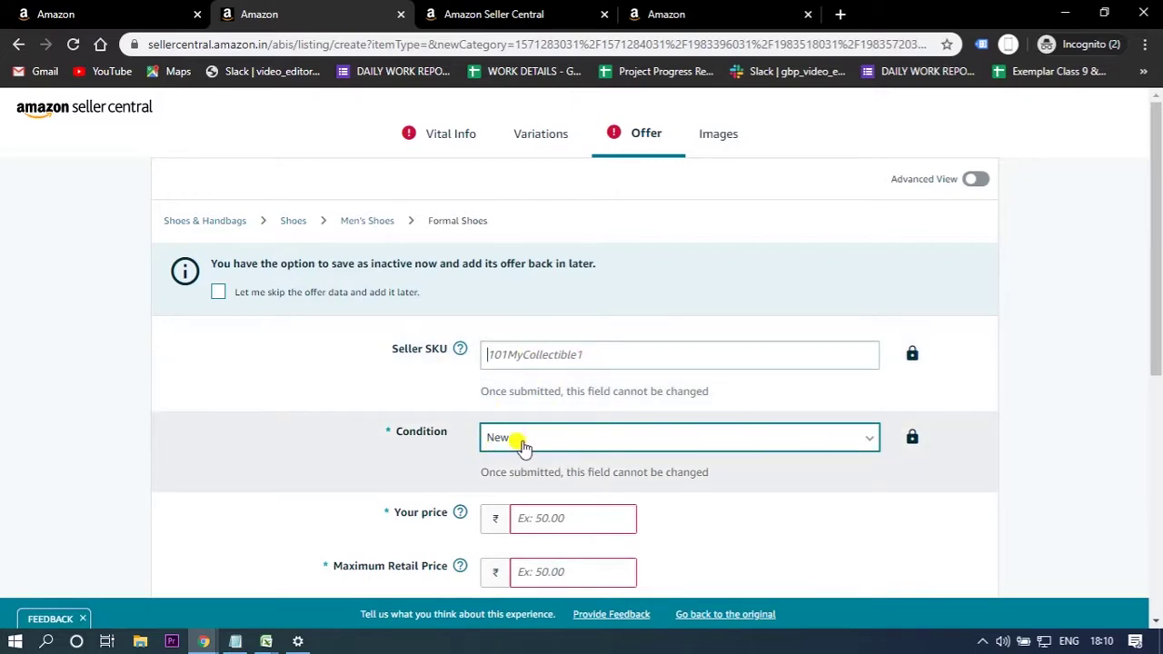
pyautogui.scroll(-1, 518, 441)
pyautogui.click(525, 361)
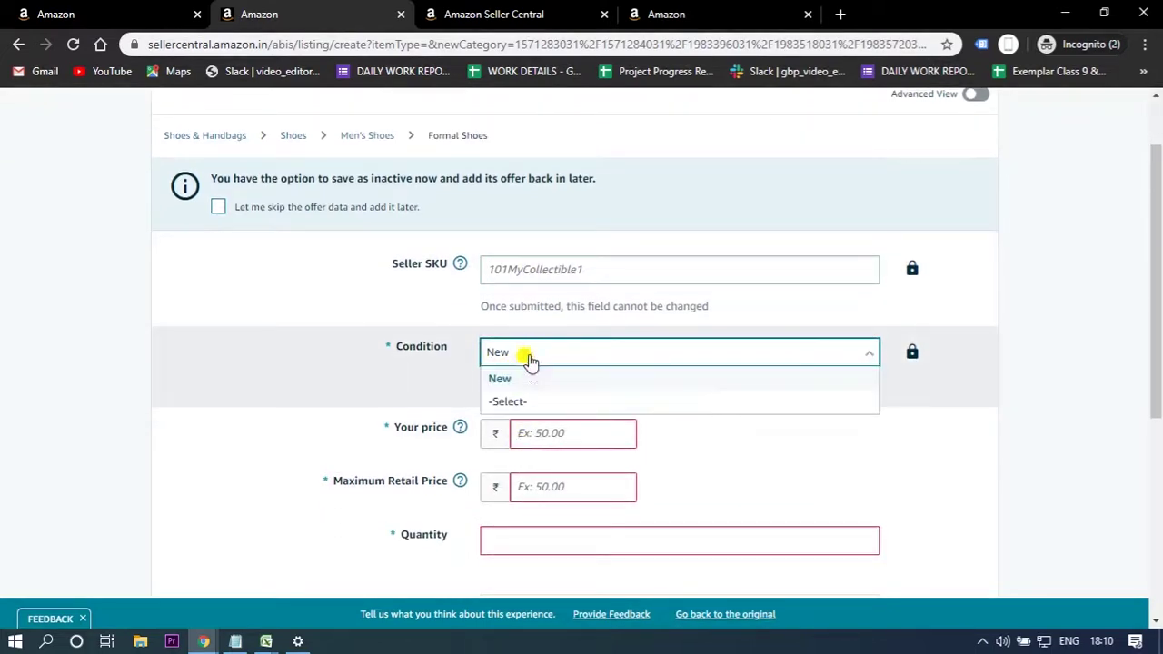
pyautogui.click(427, 401)
pyautogui.scroll(-1, 436, 397)
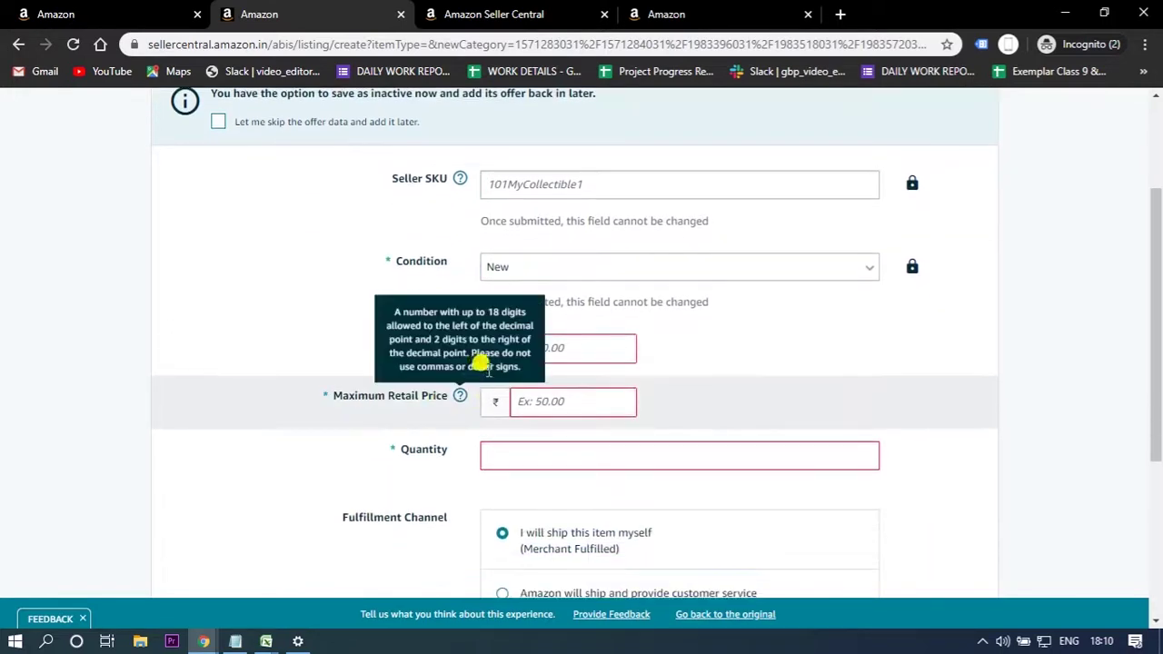
pyautogui.click(545, 409)
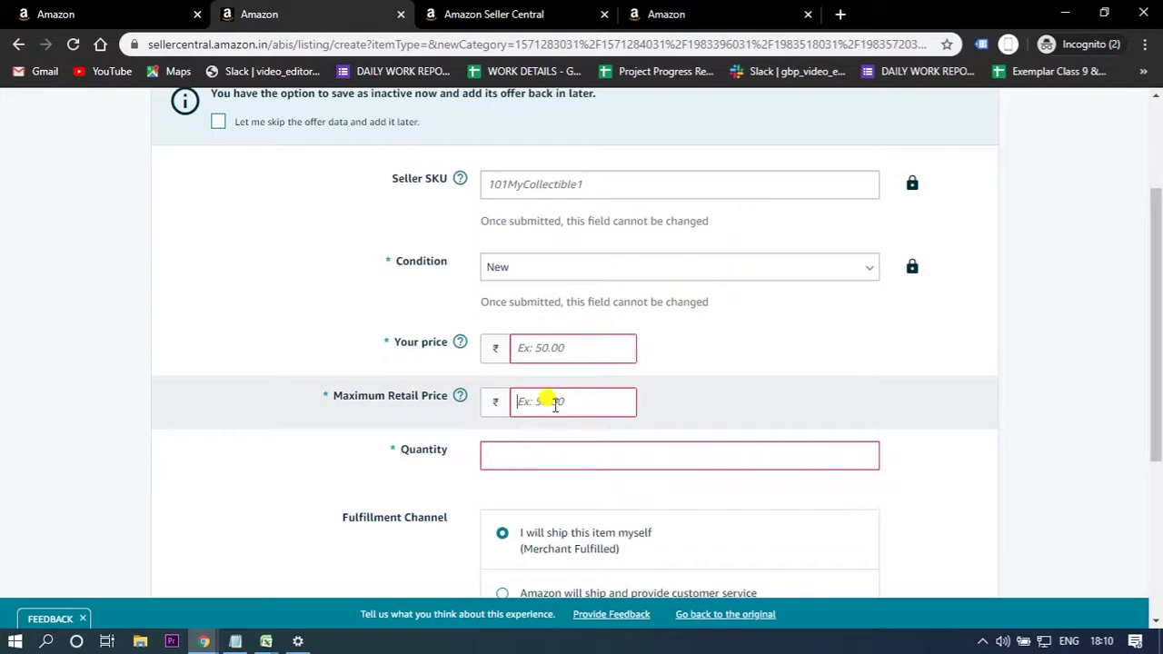
pyautogui.scroll(-1, 556, 406)
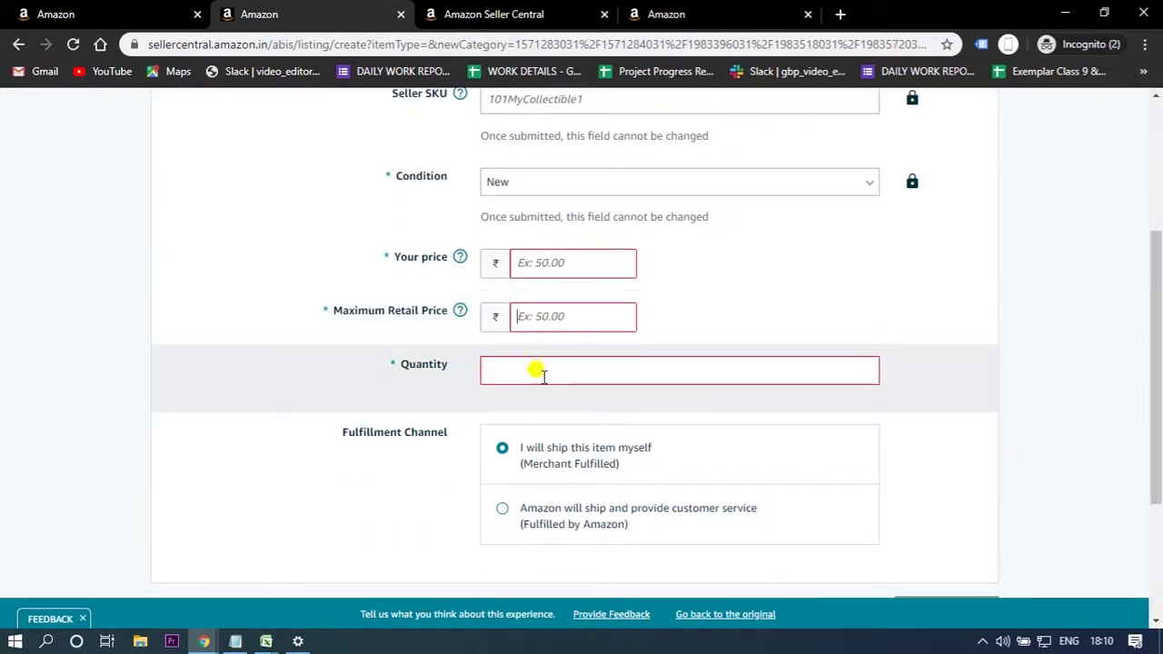
pyautogui.moveTo(460, 310)
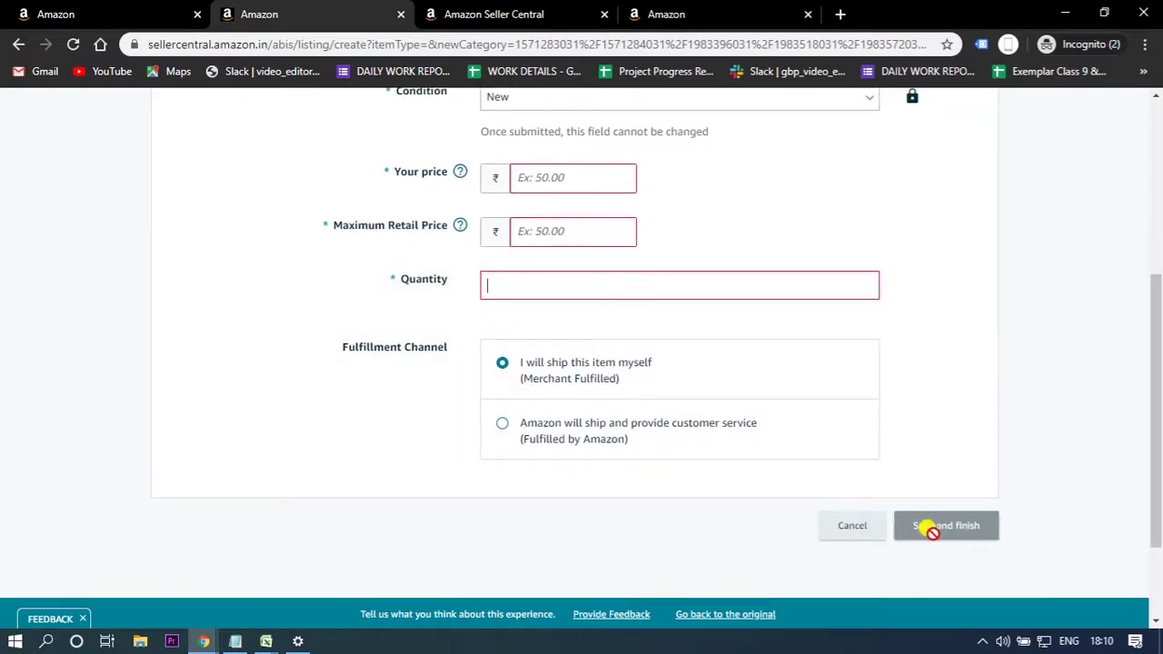
# Set the offer's Fulfillment Channel to Amazon will ship and provide customer service (Fulfilled by Amazon).
pyautogui.scroll(3, 551, 495)
pyautogui.scroll(-3, 557, 400)
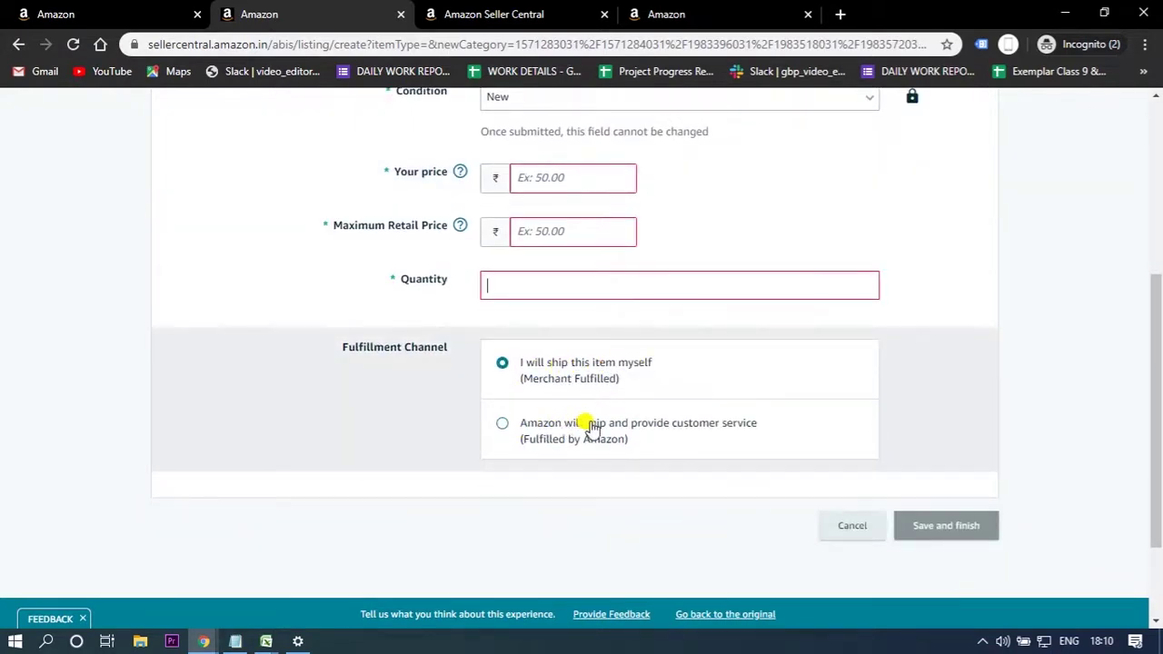
pyautogui.click(502, 427)
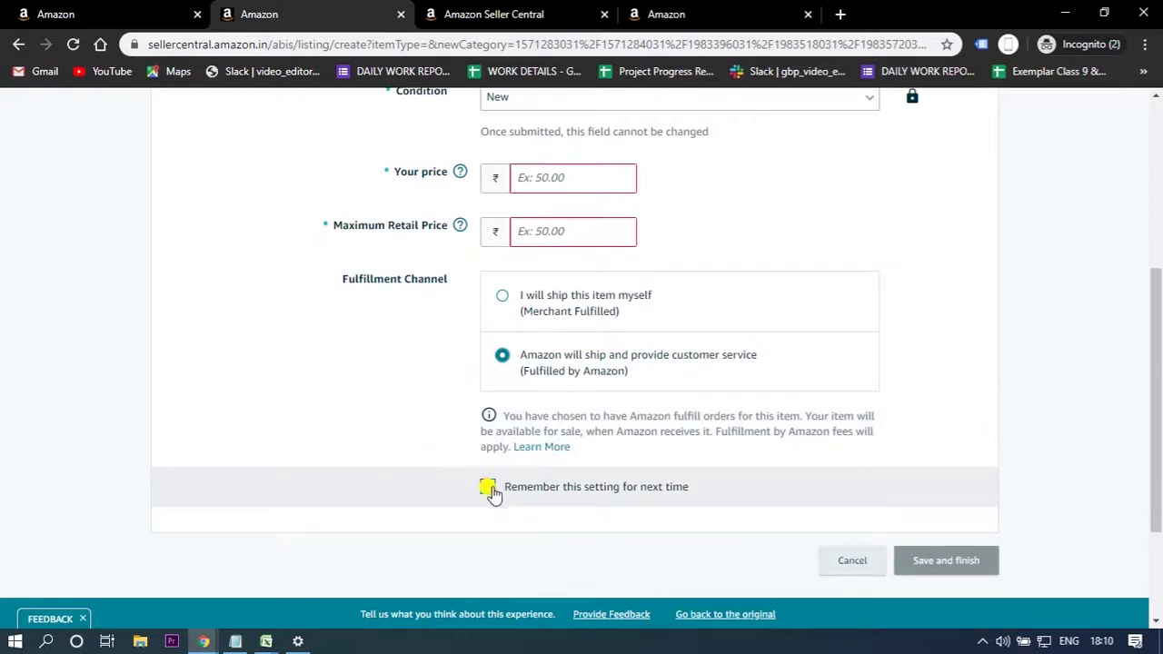
# Review the listing's product image upload slots from MAIN through ProductImage PT08.
pyautogui.scroll(4, 595, 468)
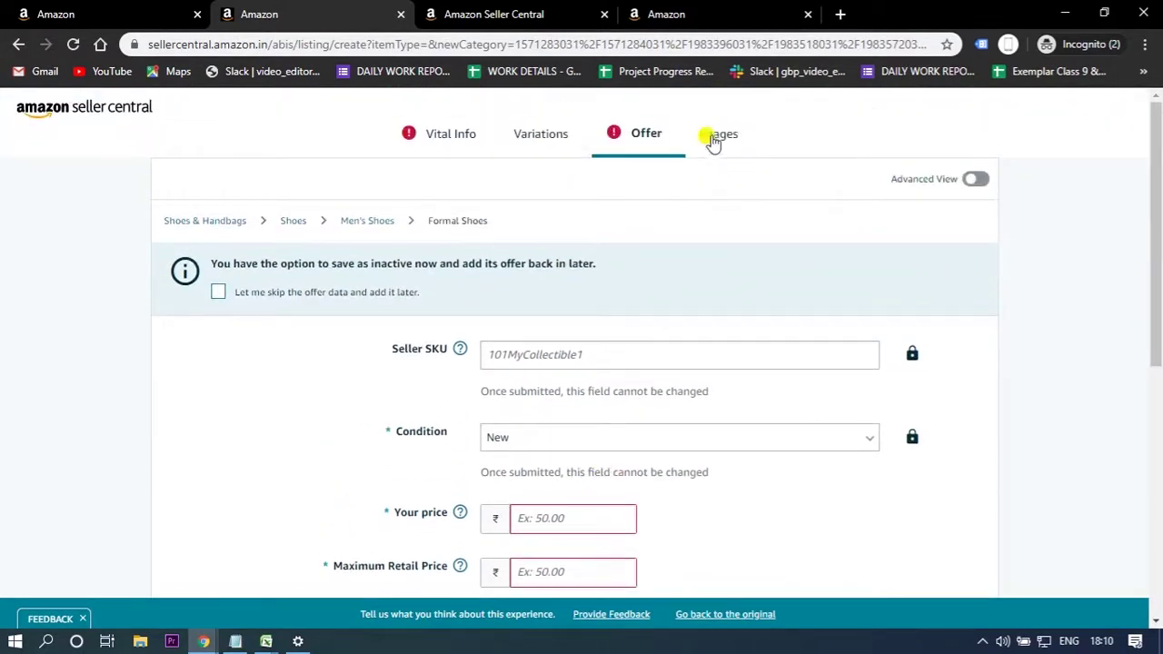
pyautogui.click(712, 145)
pyautogui.scroll(-2, 323, 383)
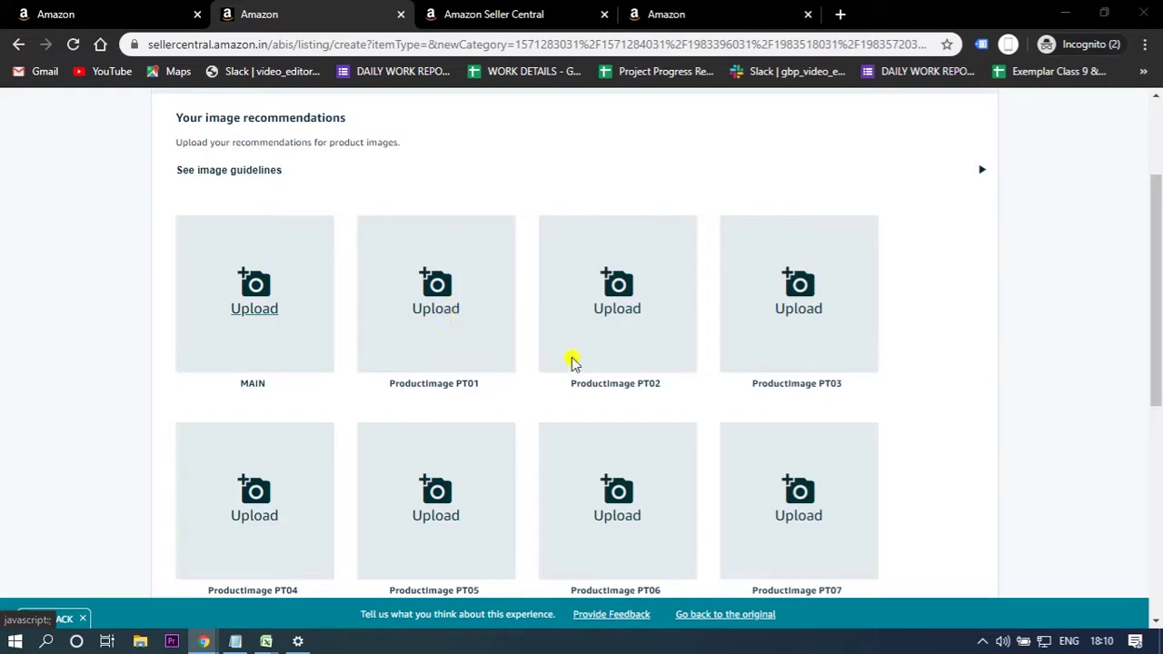
pyautogui.click(582, 167)
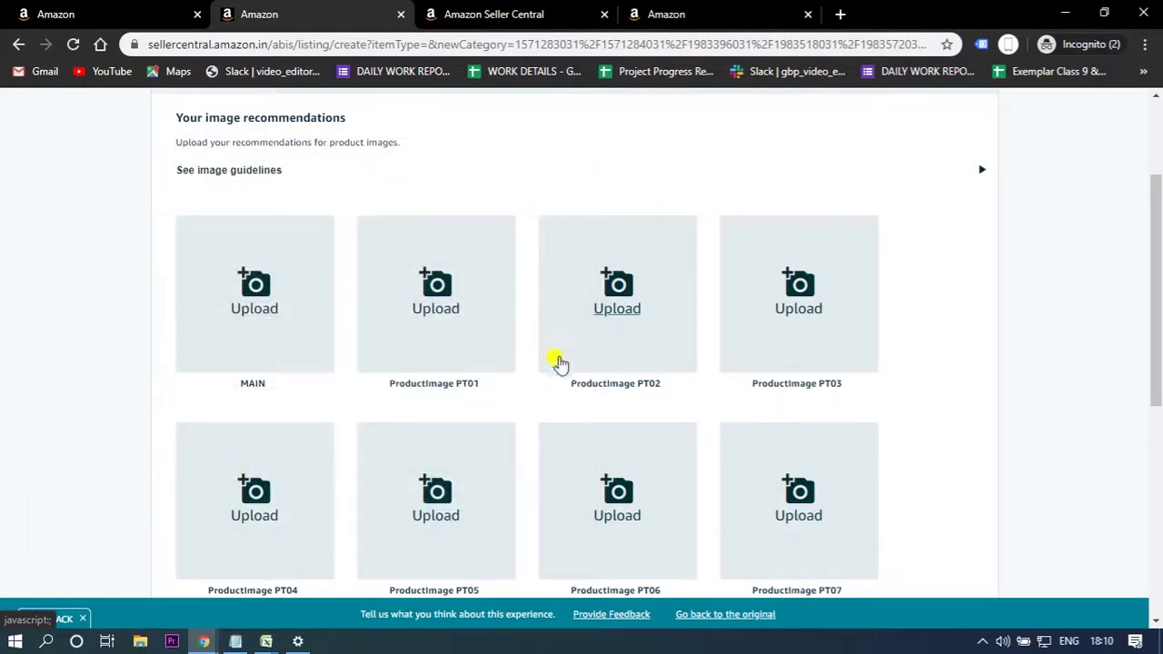
pyautogui.scroll(-2, 792, 402)
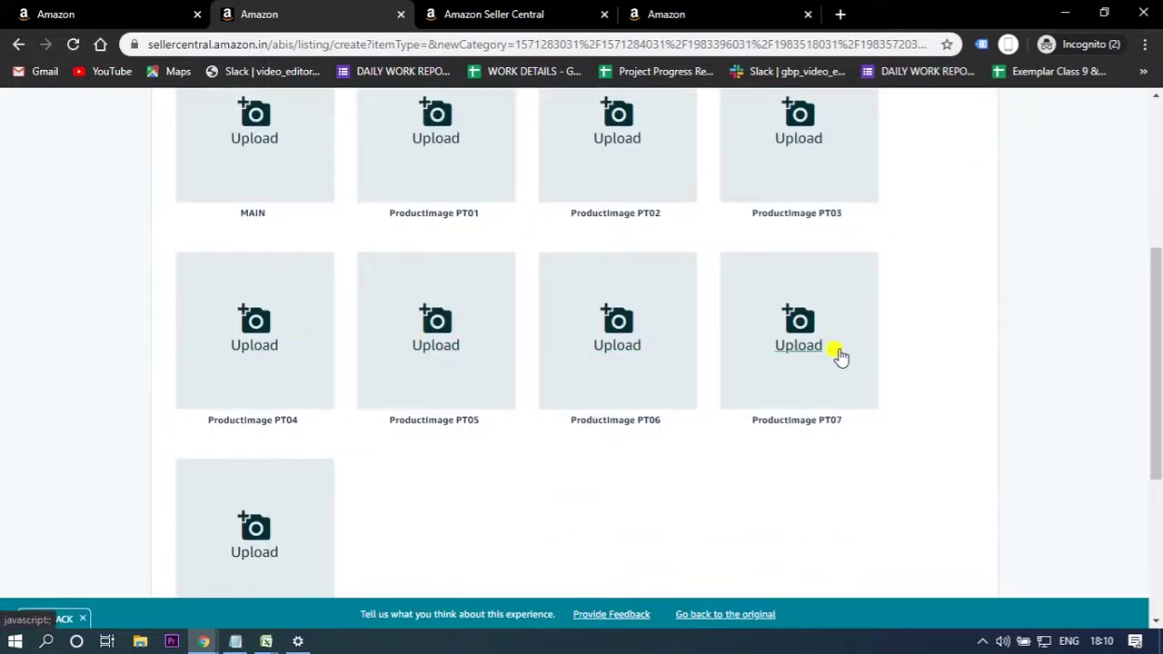
pyautogui.scroll(-2, 322, 479)
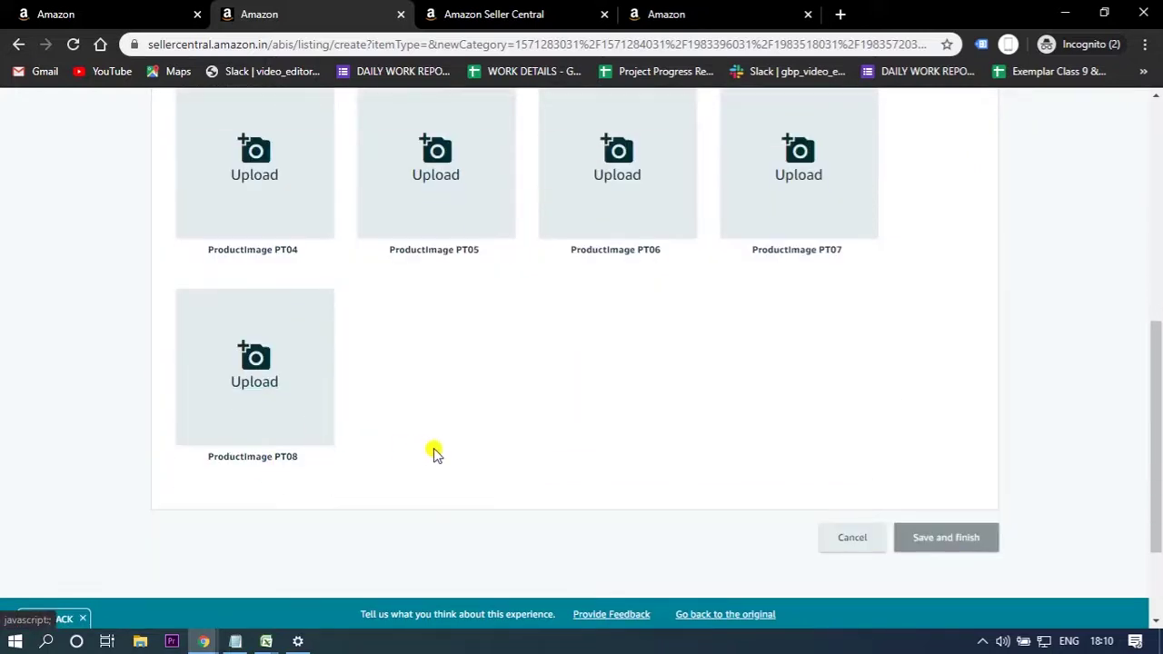